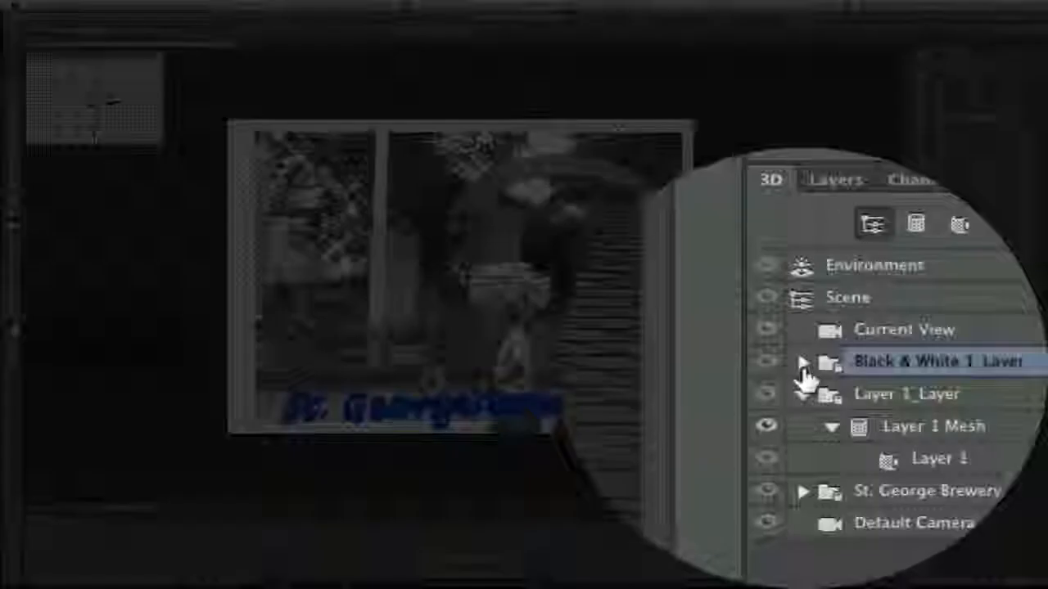
Expand Black & White 1_Layer in the 3D scene and scale its Black & White 1 Mesh up slightly and uniformly
click(947, 376)
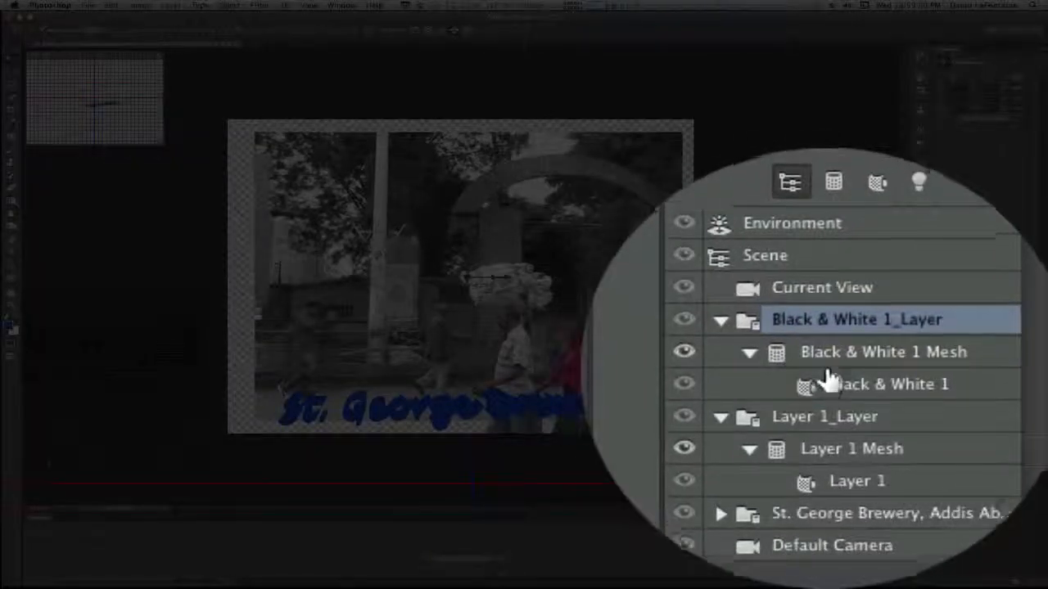
click(811, 352)
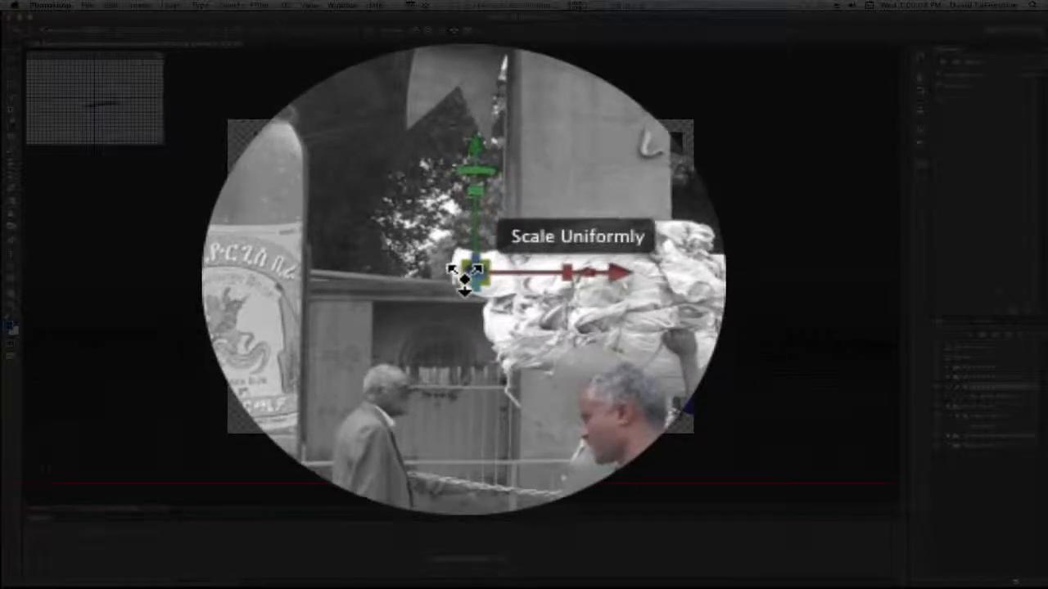
mouse_move(464, 278)
mouse_down()
mouse_move(481, 241)
mouse_move(478, 269)
mouse_up()
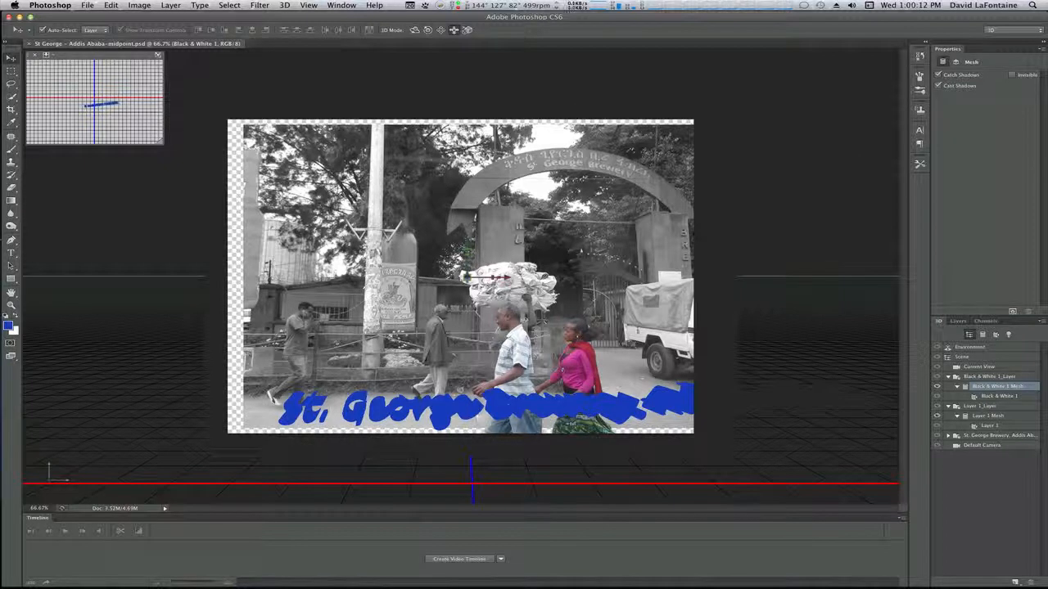
click(975, 370)
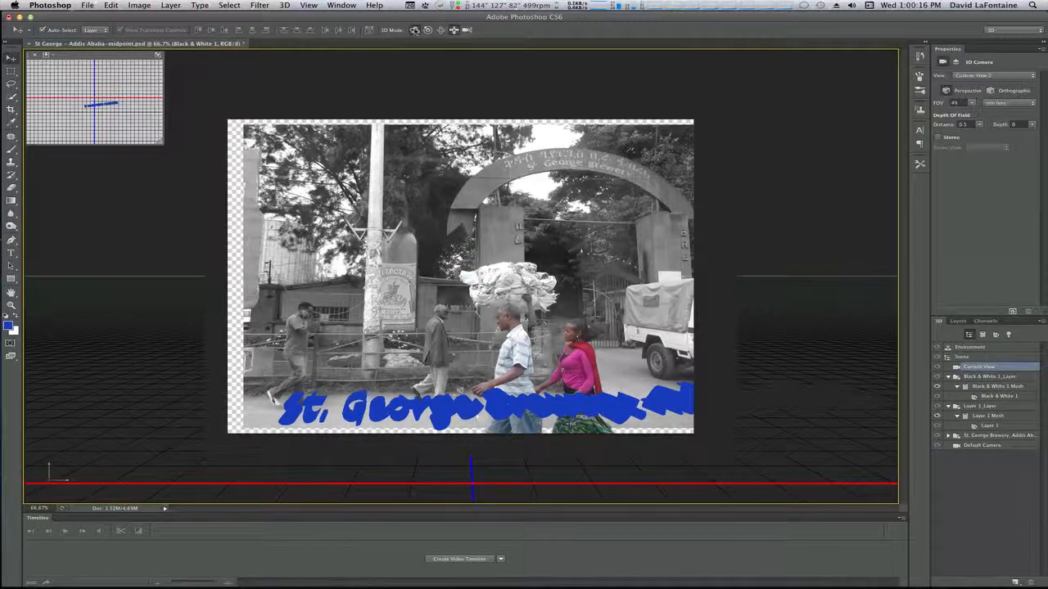
drag(450, 288, 446, 282)
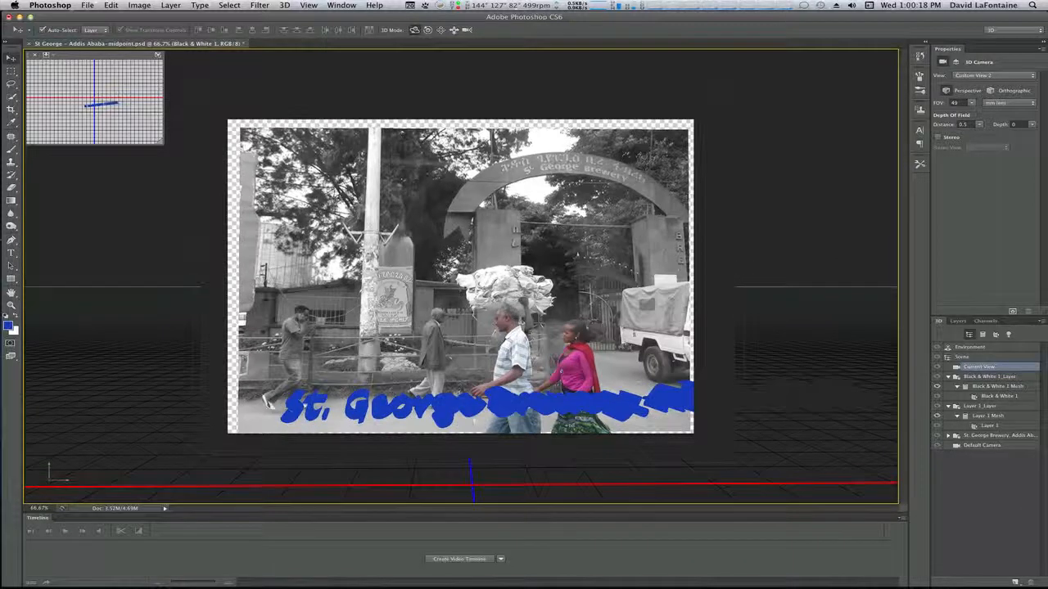
click(446, 283)
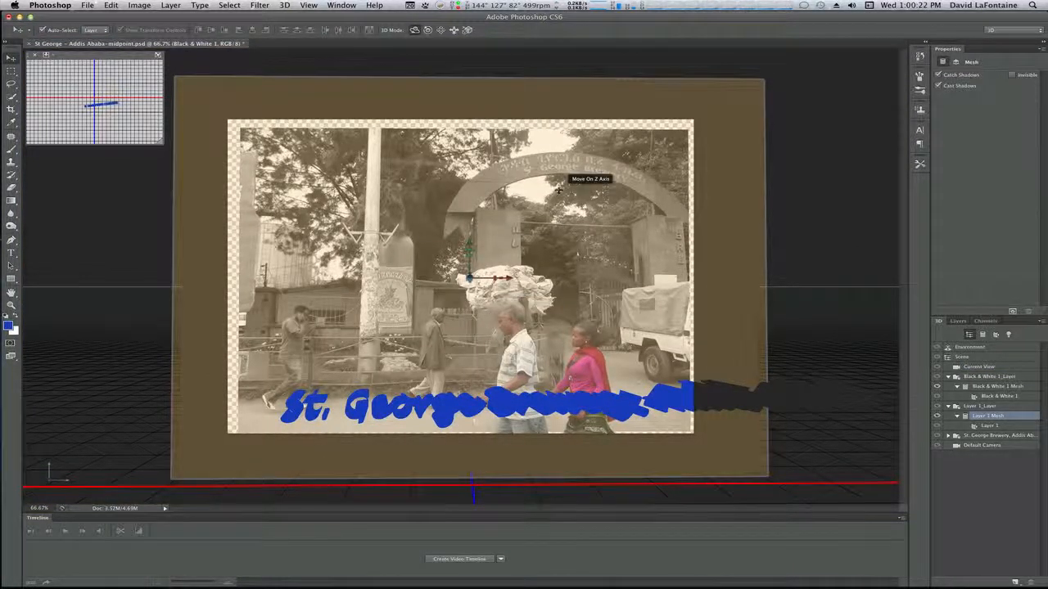
key(super+z)
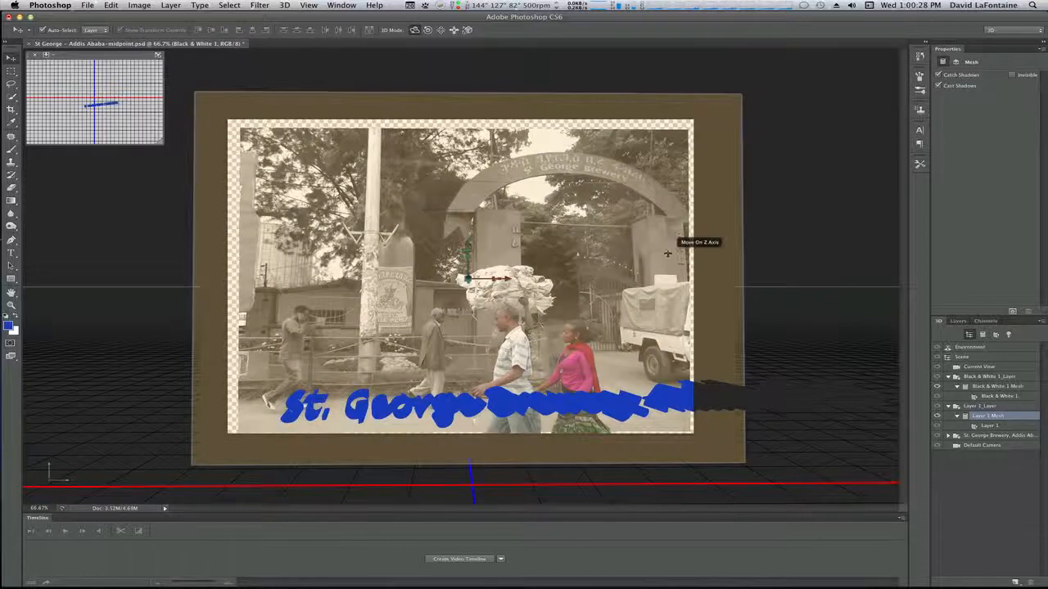
Scale the Black & White 1 Mesh up uniformly so the background extends farther behind the foreground figures
click(979, 367)
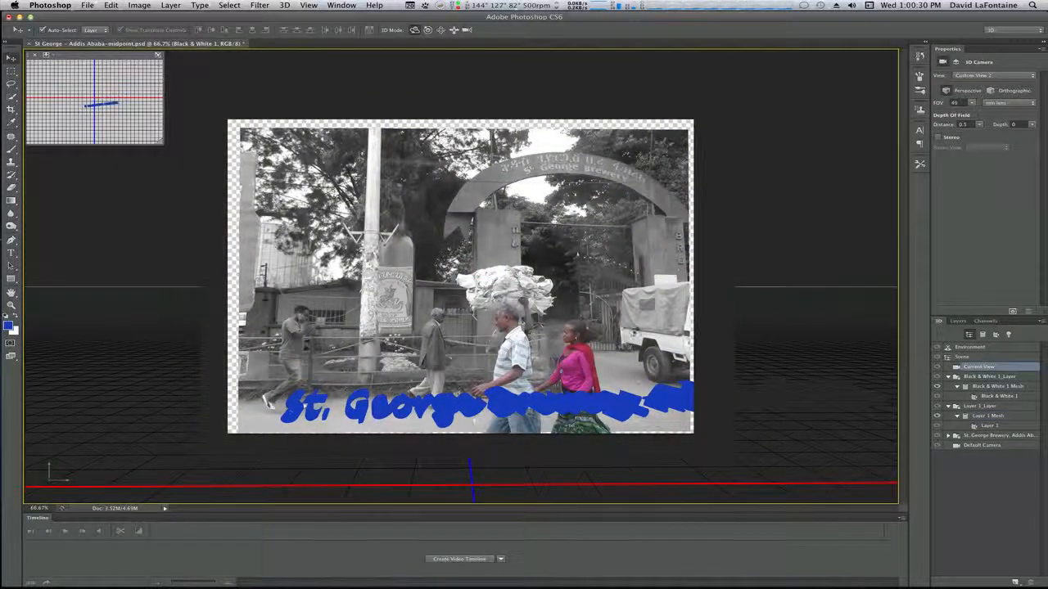
drag(577, 254, 706, 362)
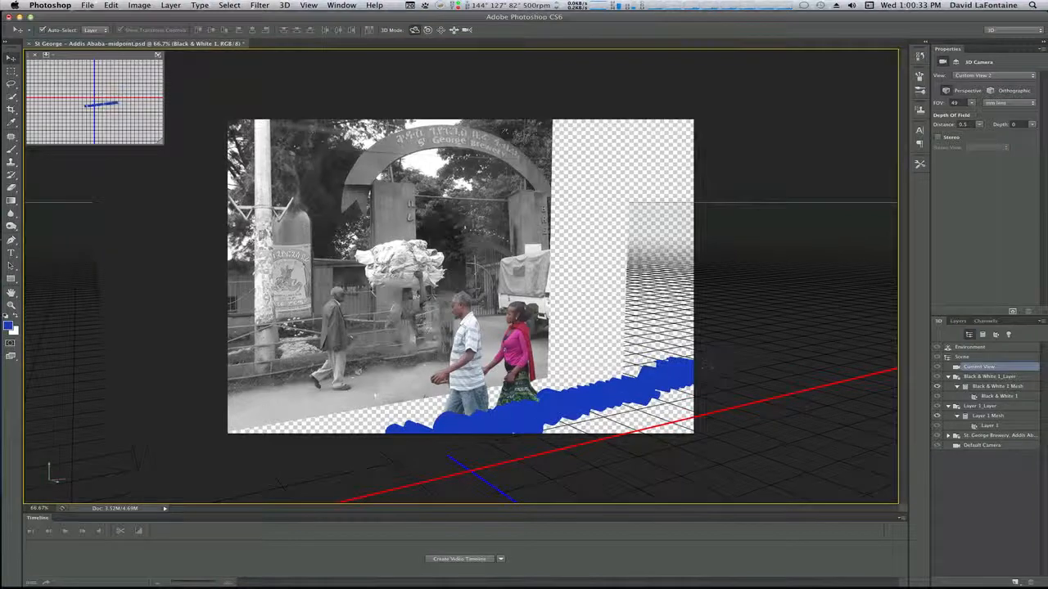
click(1002, 386)
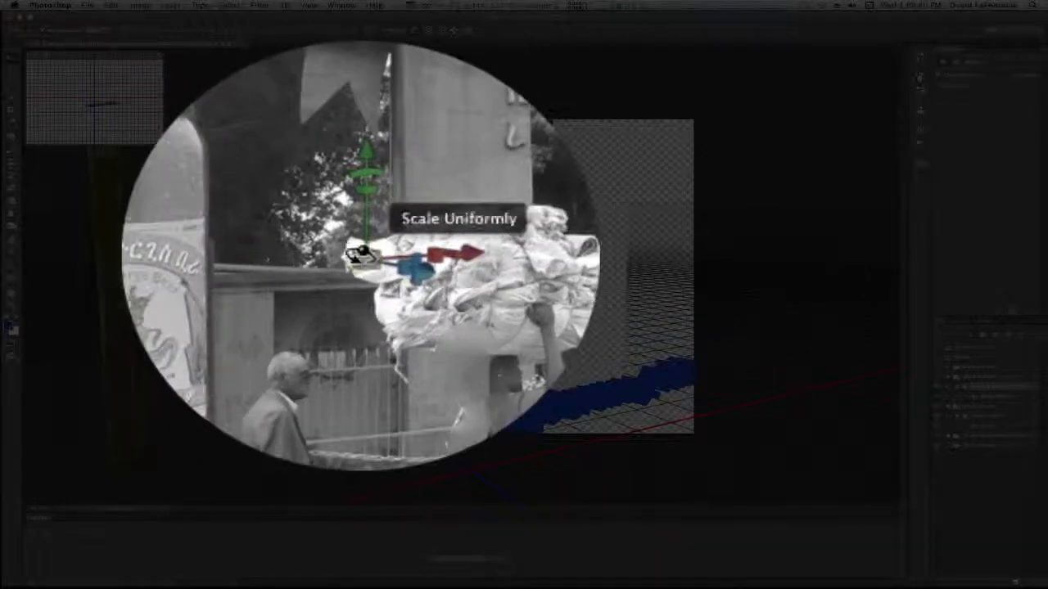
drag(365, 255, 618, 195)
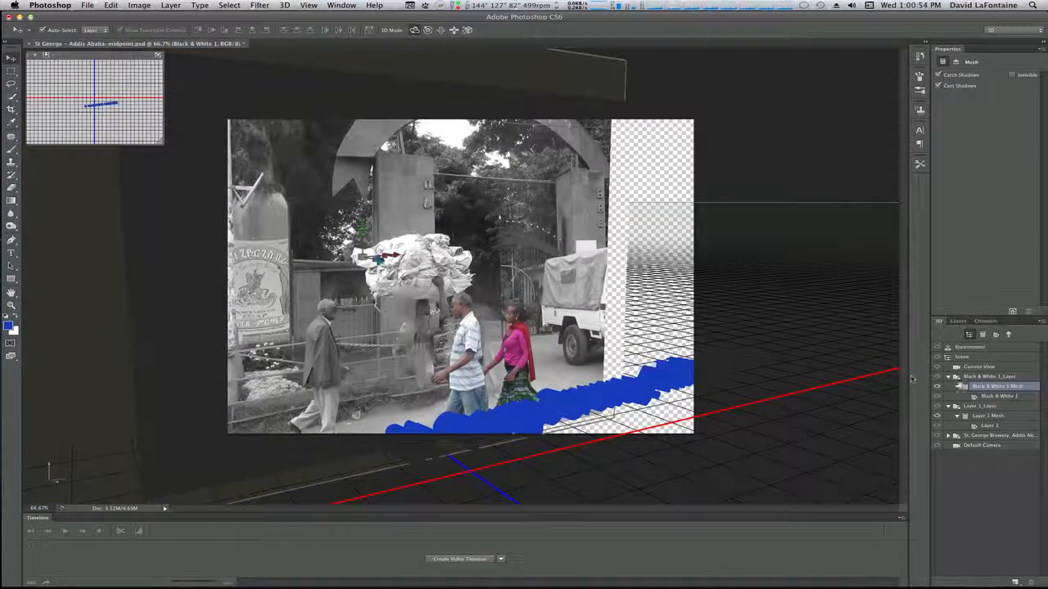
Restore the Default Camera view and set the Y position of Layer 1_Layer to -53
click(968, 368)
click(972, 75)
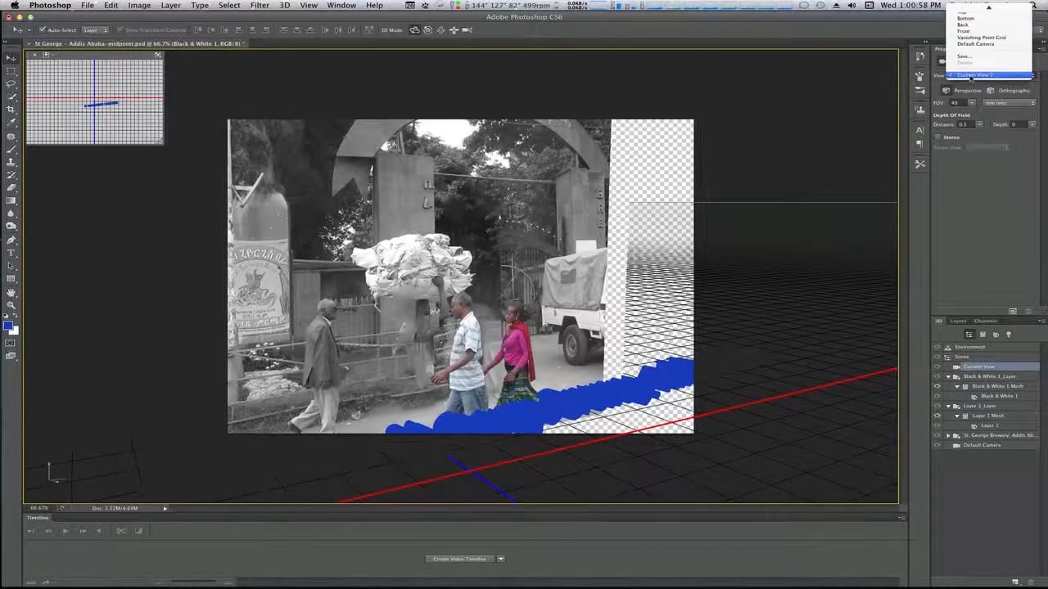
click(974, 44)
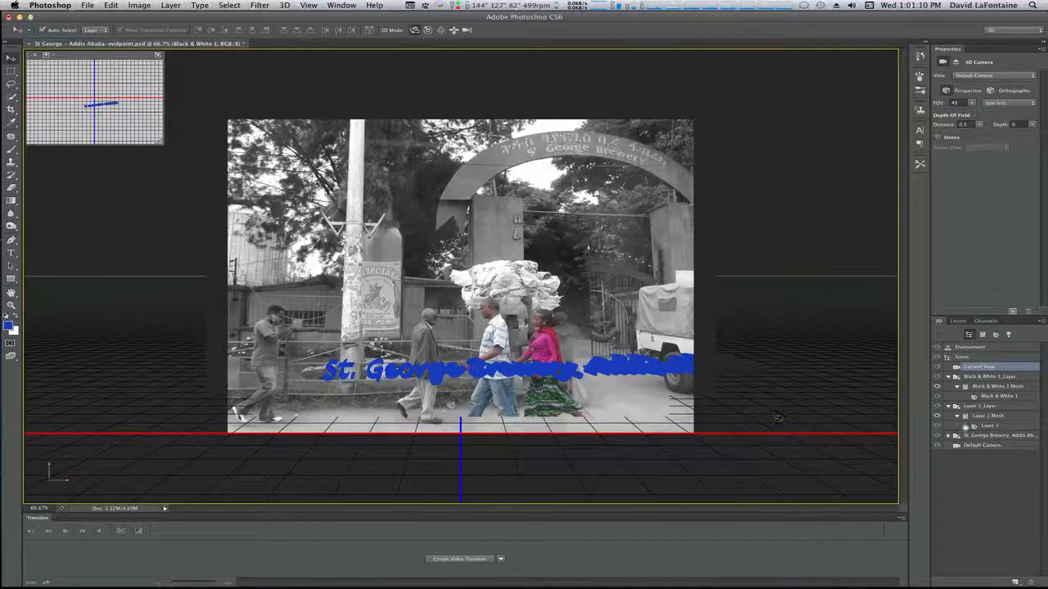
click(974, 407)
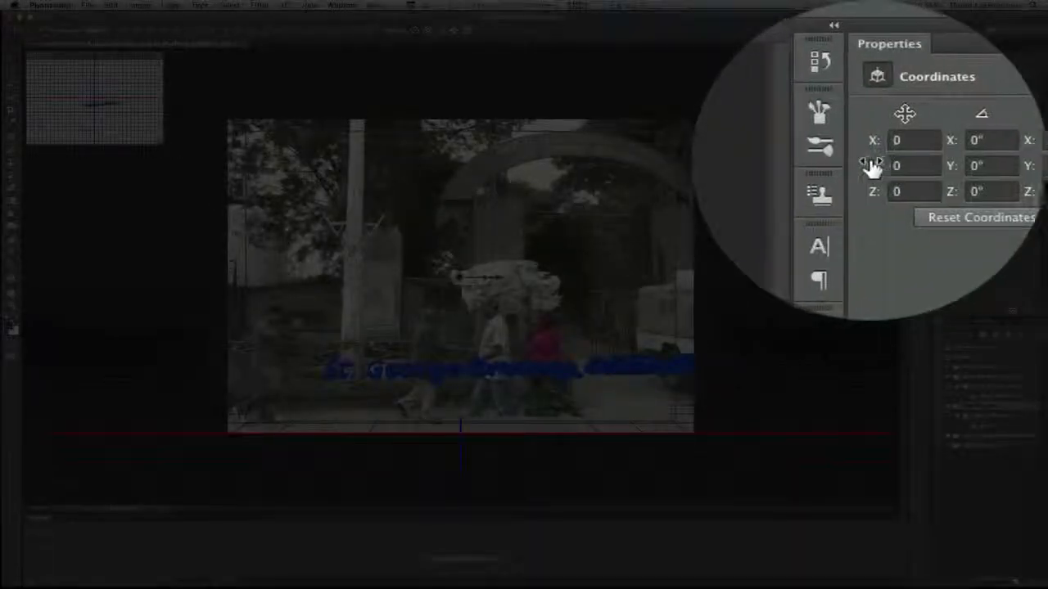
drag(872, 166, 930, 110)
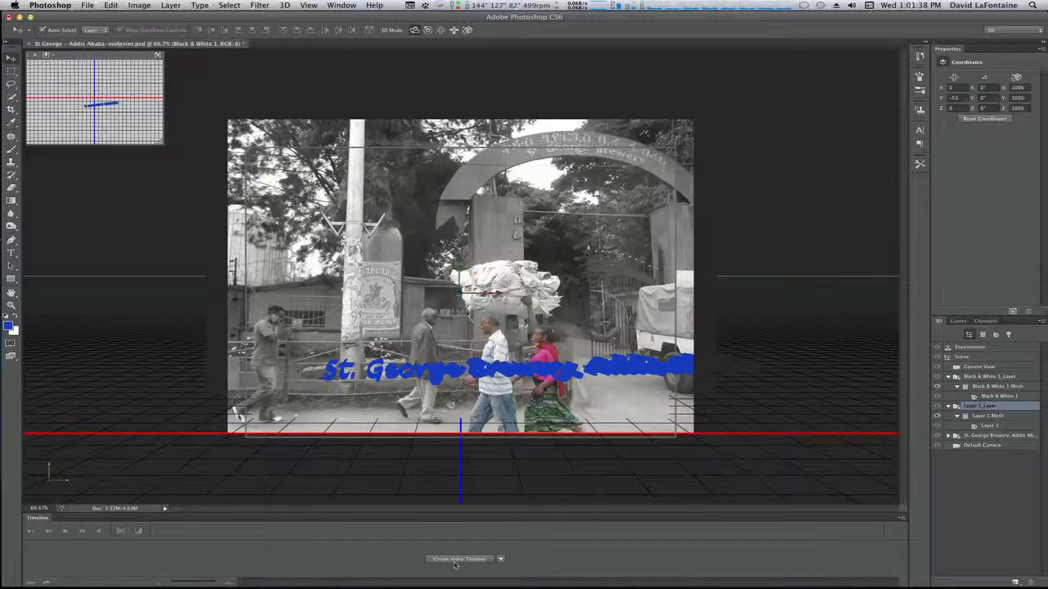
Create a video timeline with the 3D Scene selected
click(337, 6)
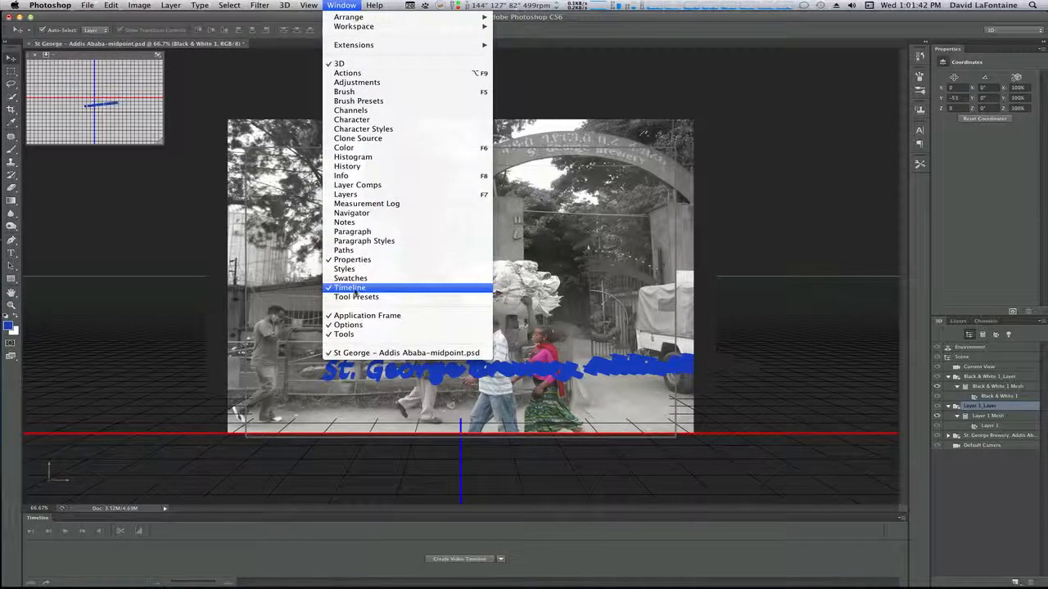
click(431, 562)
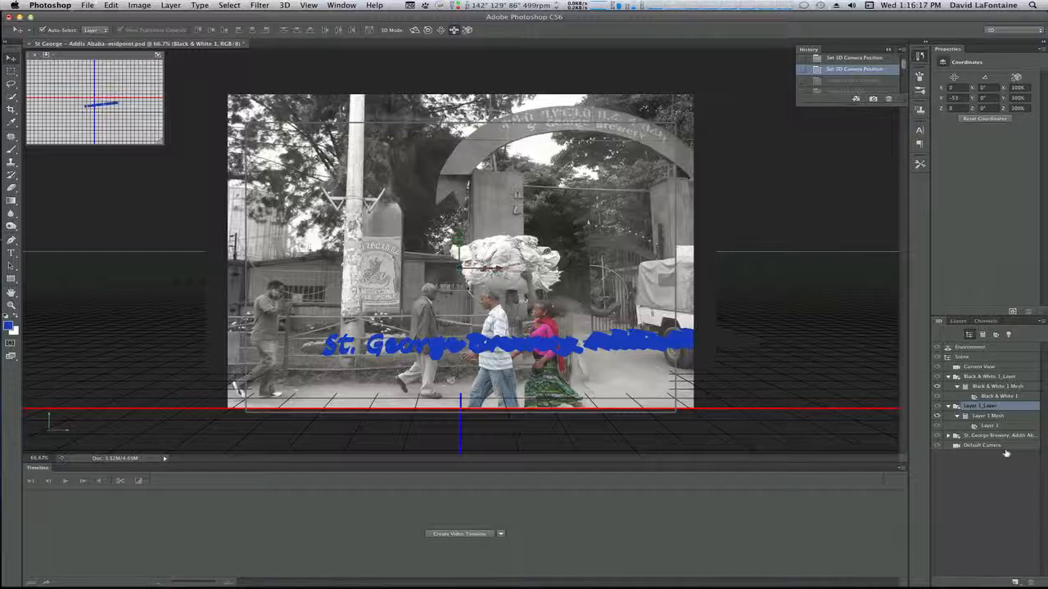
click(970, 368)
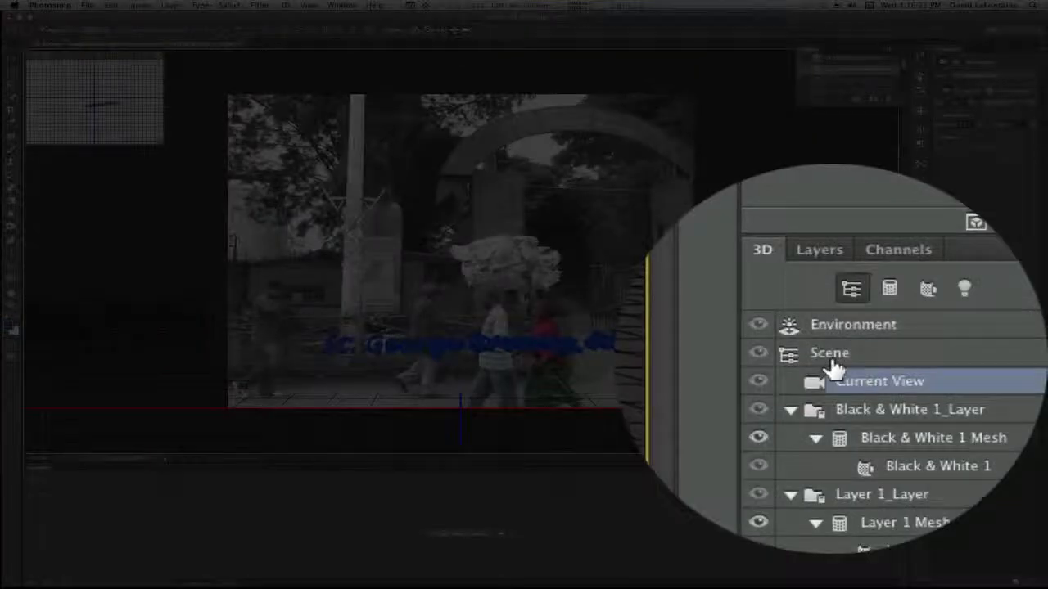
click(961, 360)
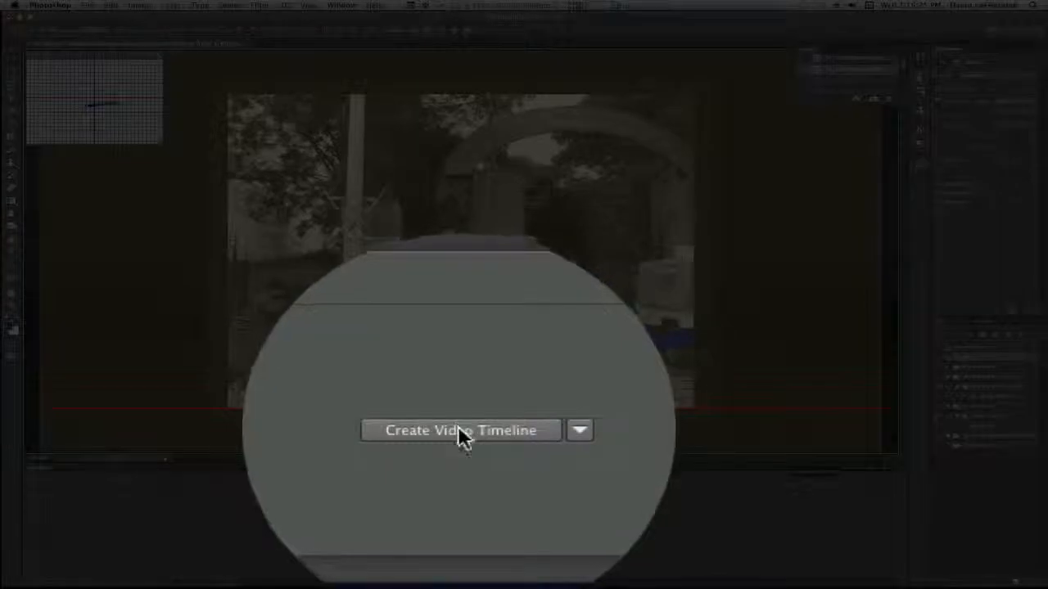
click(458, 426)
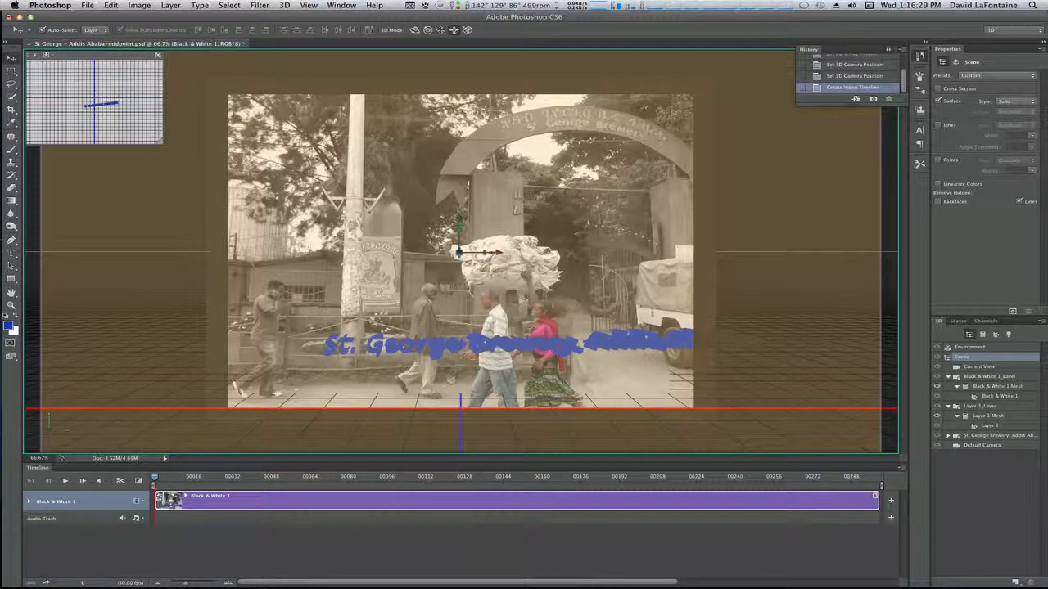
Expand the Black & White 1 track and its 3D Meshes group in the timeline, and collapse the History panel
click(30, 502)
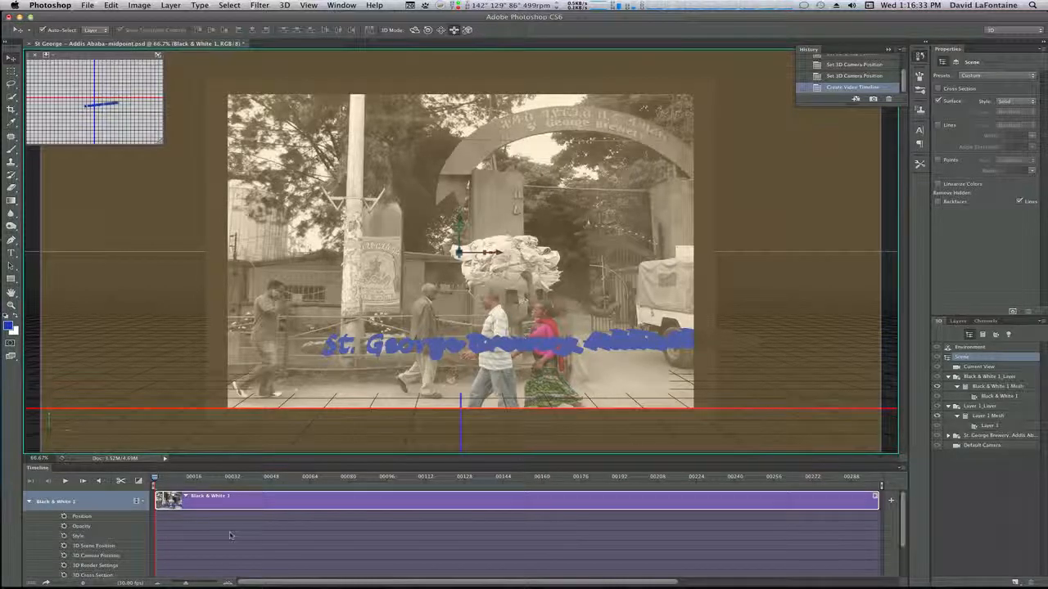
scroll(231, 535, down, 5)
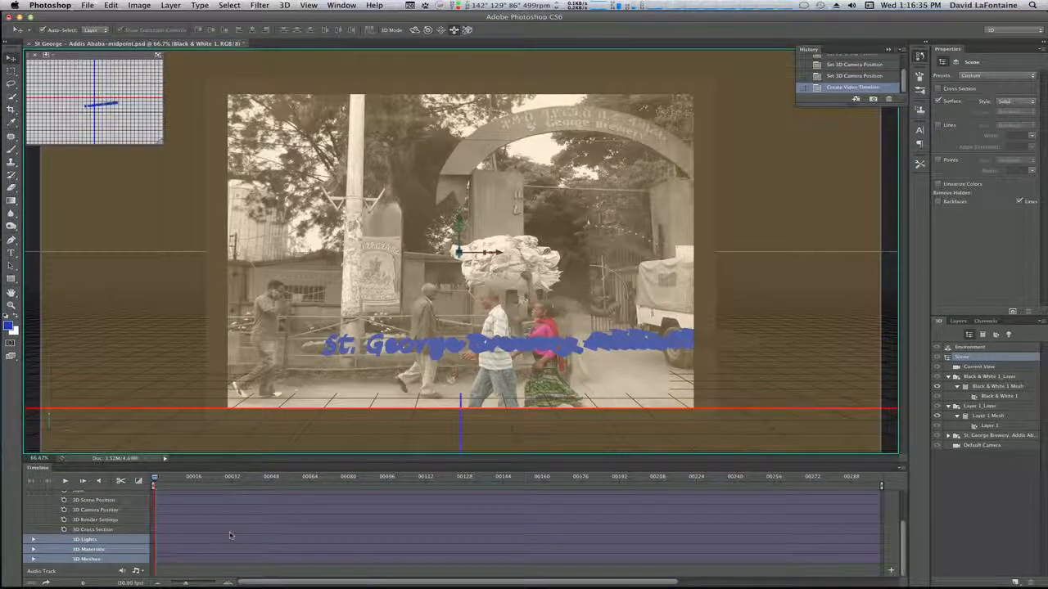
scroll(230, 535, up, 5)
scroll(230, 536, down, 4)
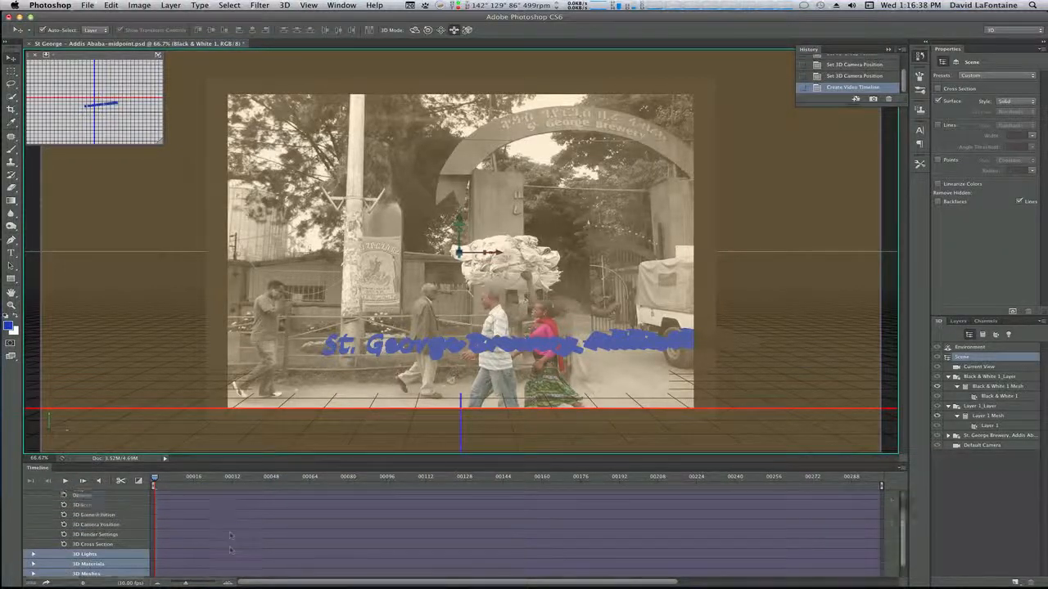
scroll(230, 535, up, 4)
scroll(230, 535, down, 5)
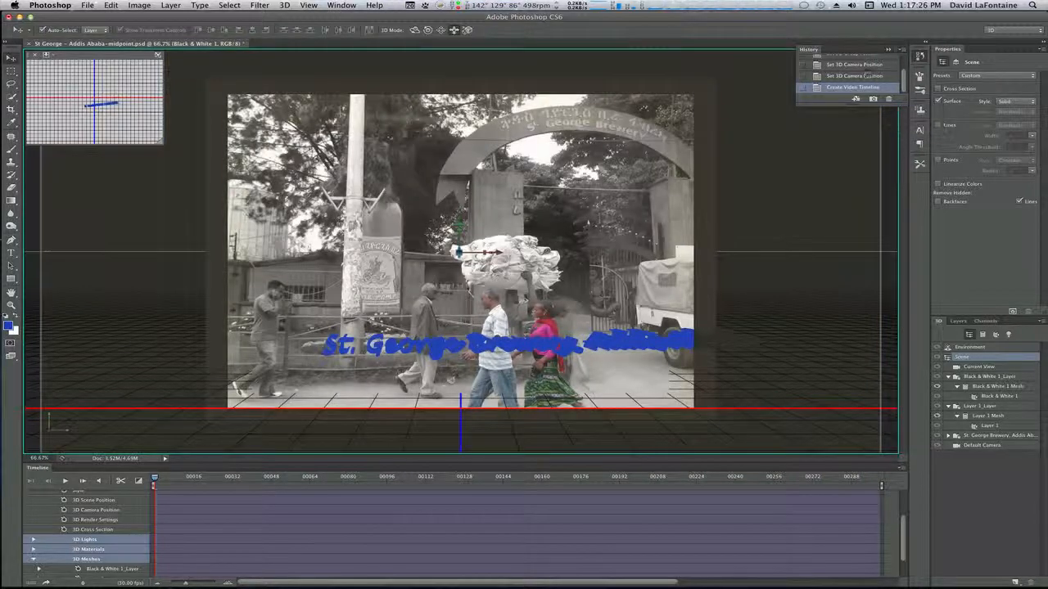
click(887, 49)
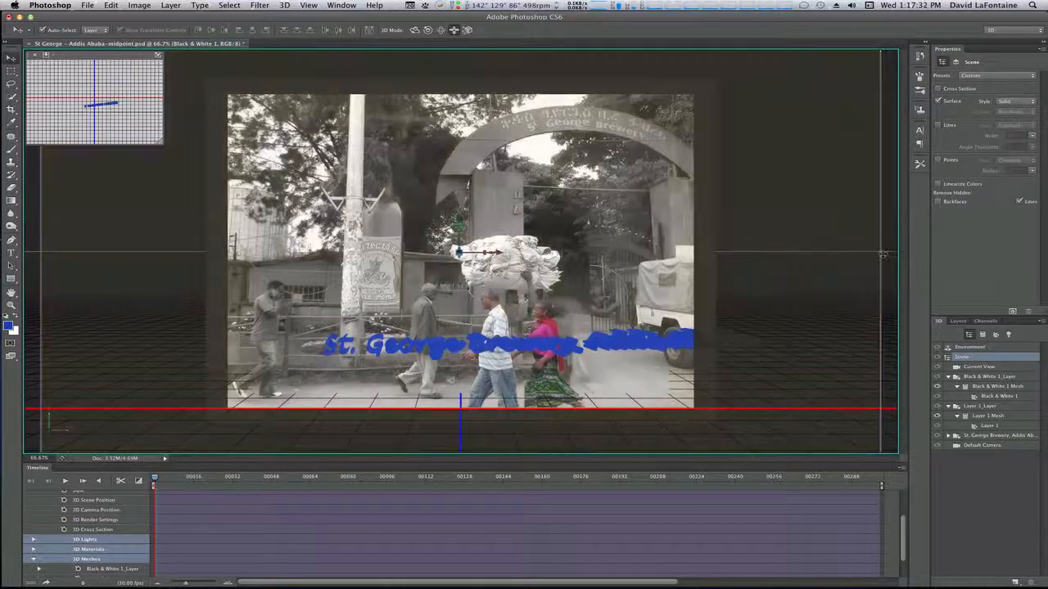
Enlarge the Black & White 1 Mesh uniformly once more, checking its coverage from an angled camera view
click(988, 388)
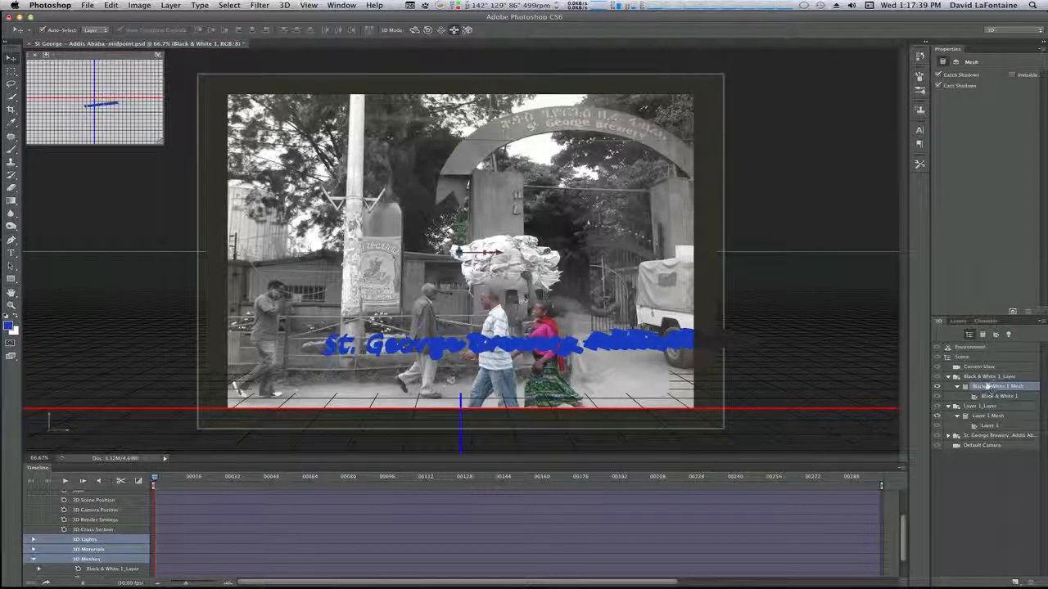
click(977, 367)
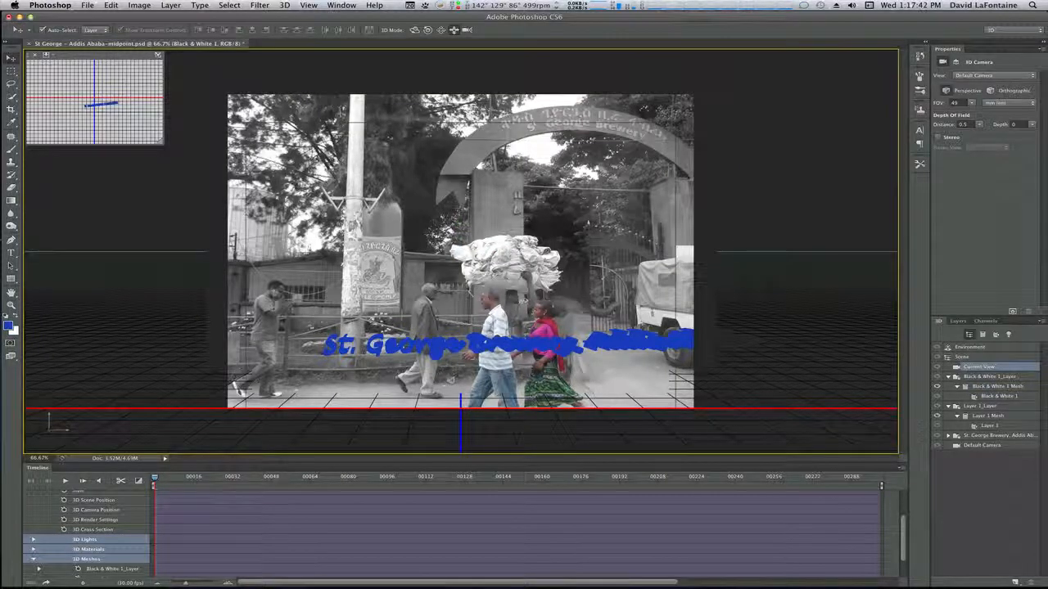
click(415, 30)
drag(455, 246, 409, 378)
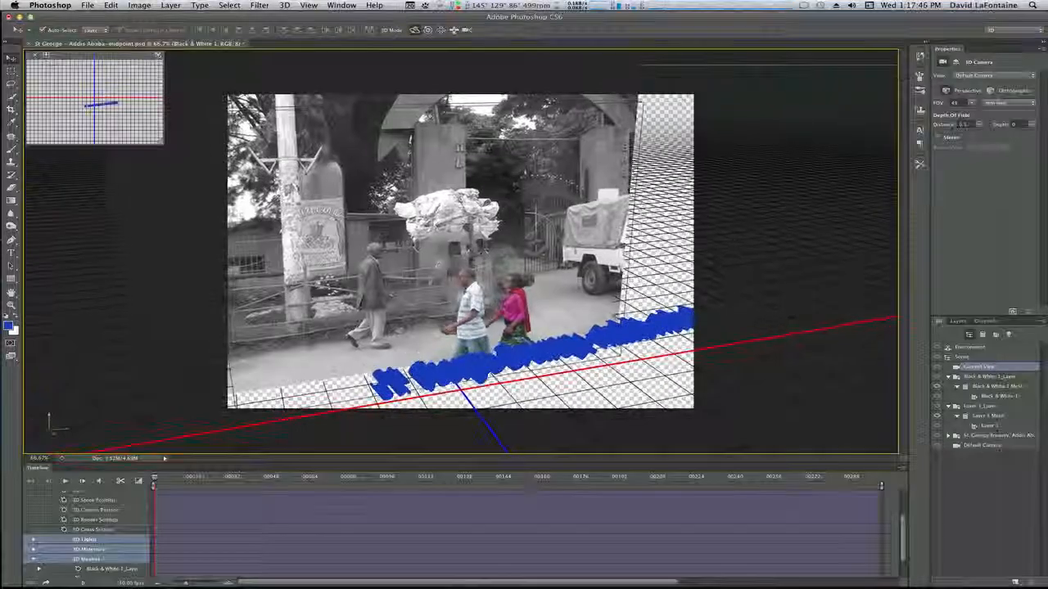
click(997, 387)
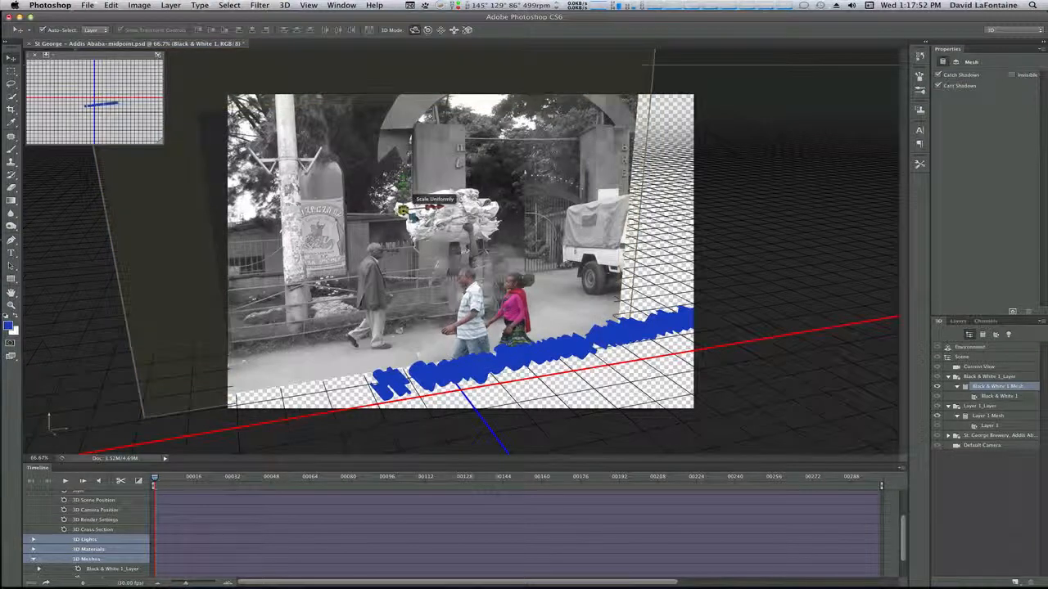
drag(407, 206, 319, 188)
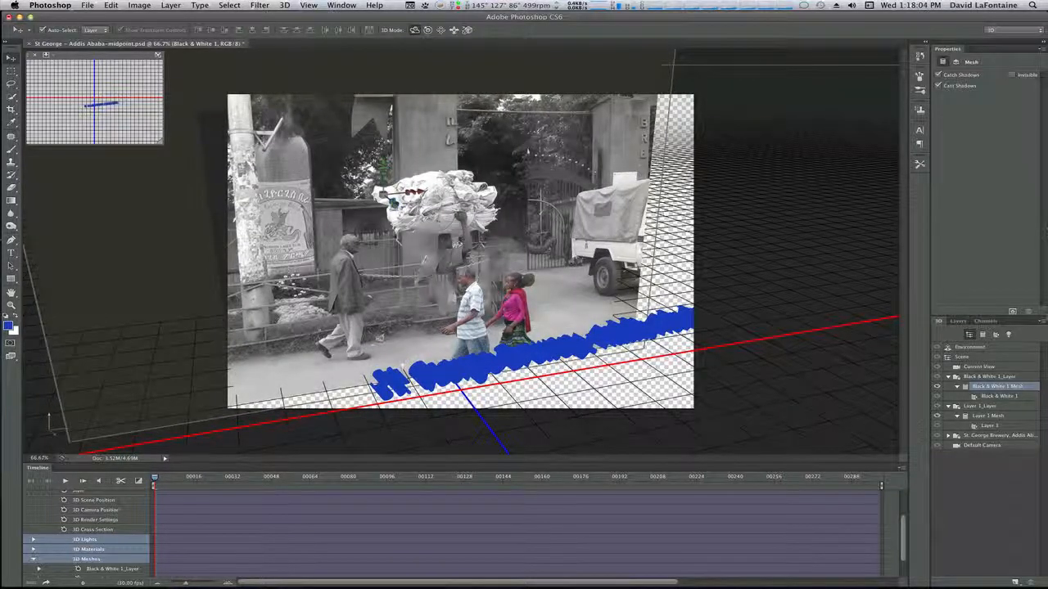
Return to the Default Camera view and enable 3D Camera Position animation with a keyframe at the timeline's start
click(974, 367)
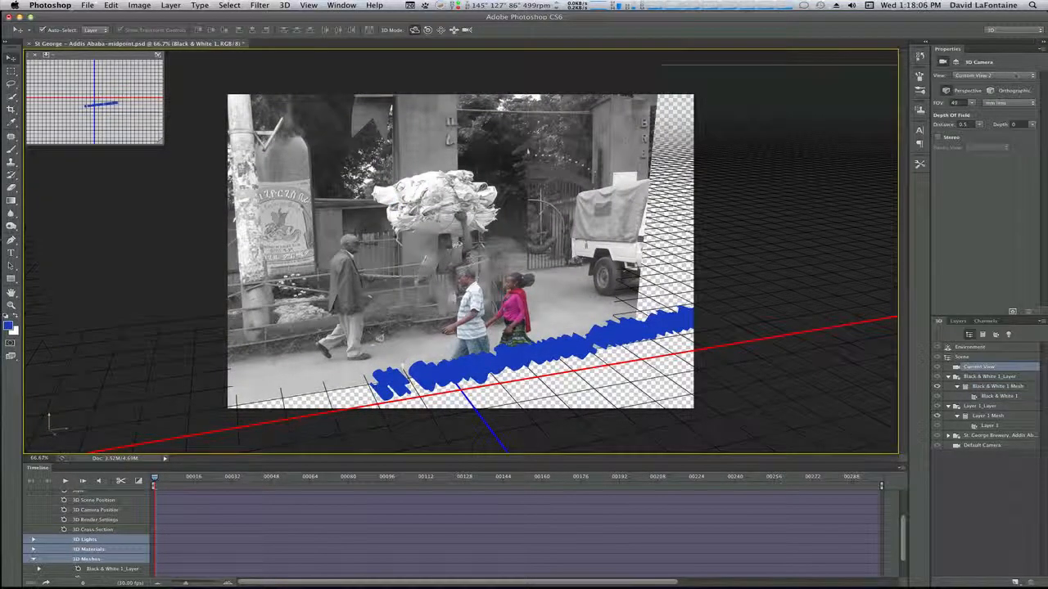
click(1013, 79)
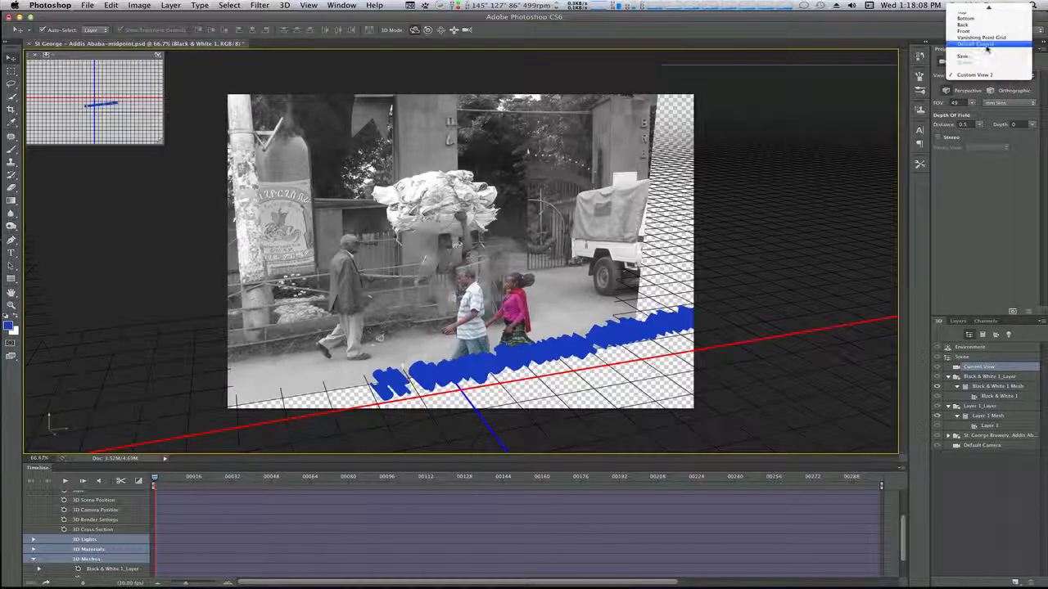
click(986, 45)
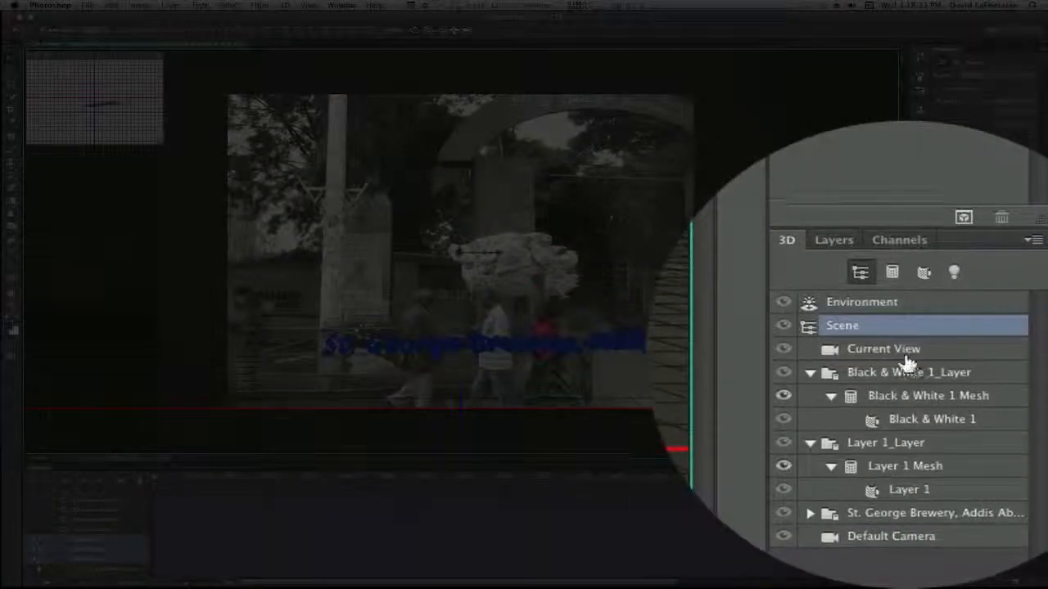
click(979, 366)
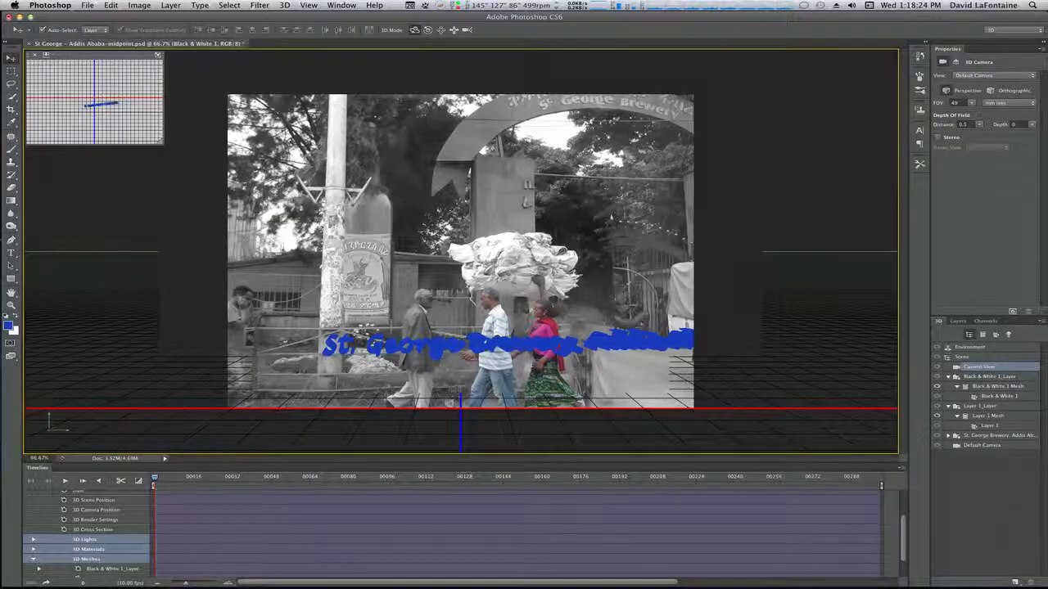
click(64, 510)
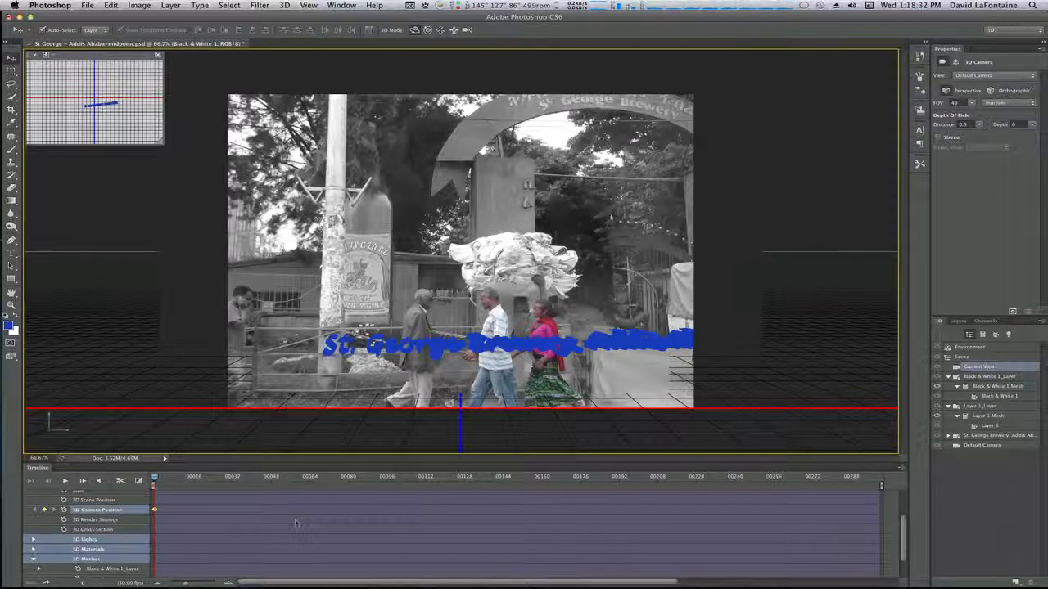
Set the timeline units to Frame Number in the animation panel options
mouse_move(217, 577)
click(900, 472)
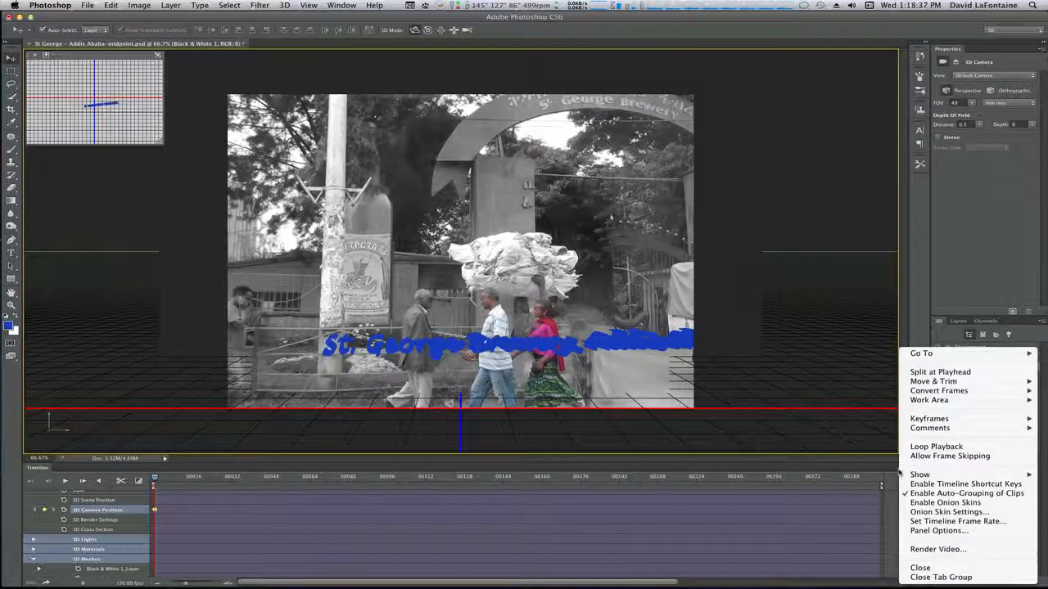
click(922, 530)
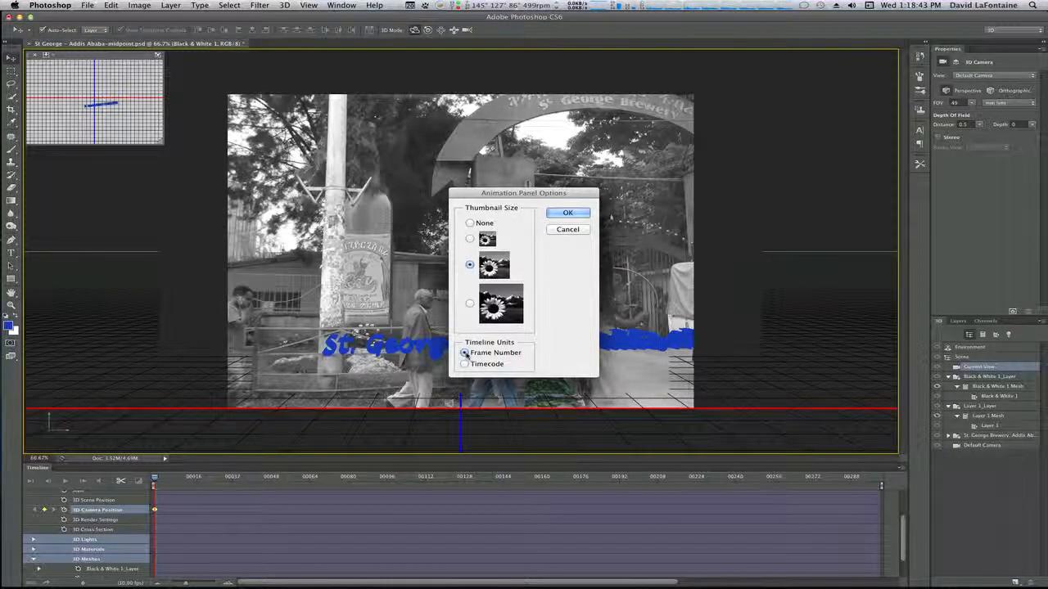
click(464, 364)
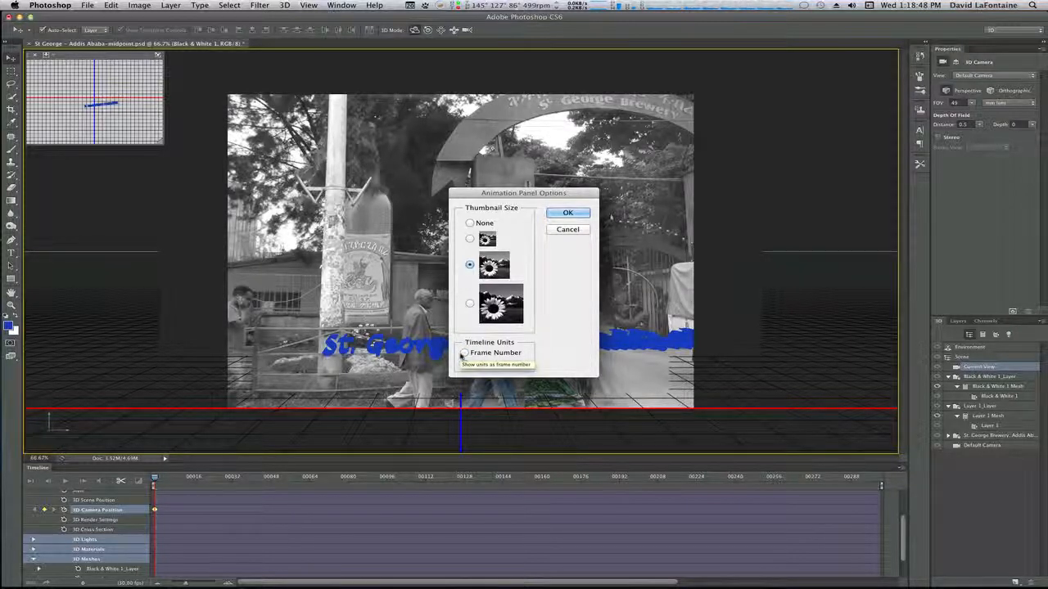
click(464, 354)
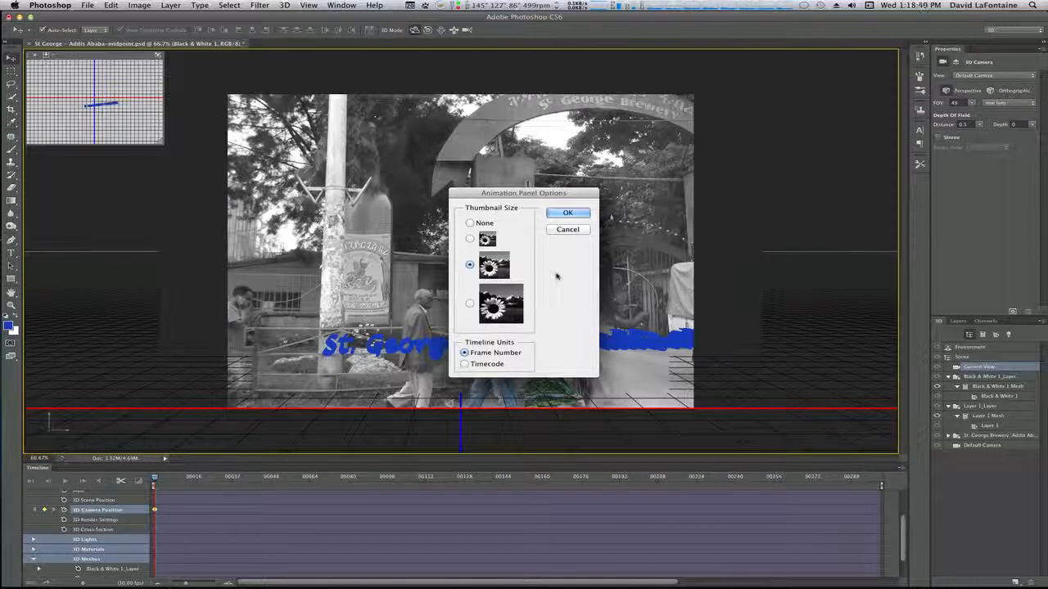
click(576, 214)
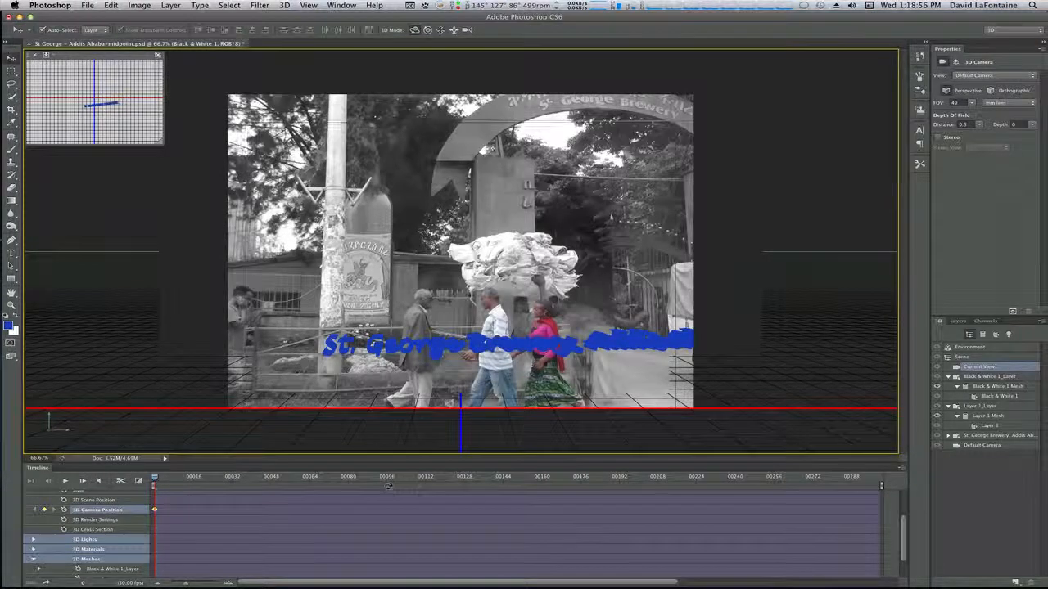
Shorten the Black & White 1 clip on the timeline so that it ends at about frame 106
drag(186, 582, 184, 584)
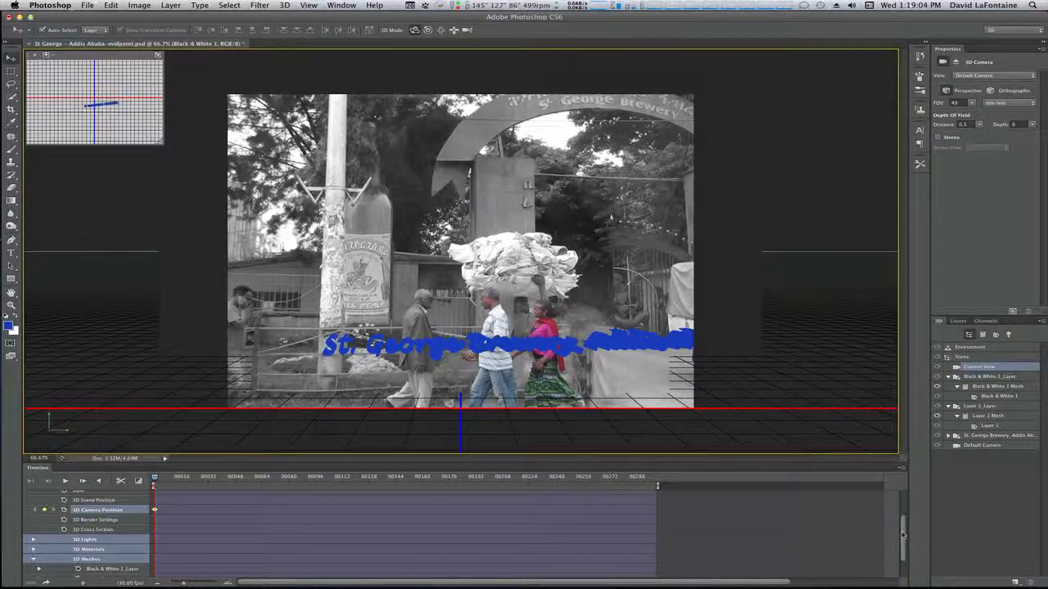
scroll(903, 534, up, 5)
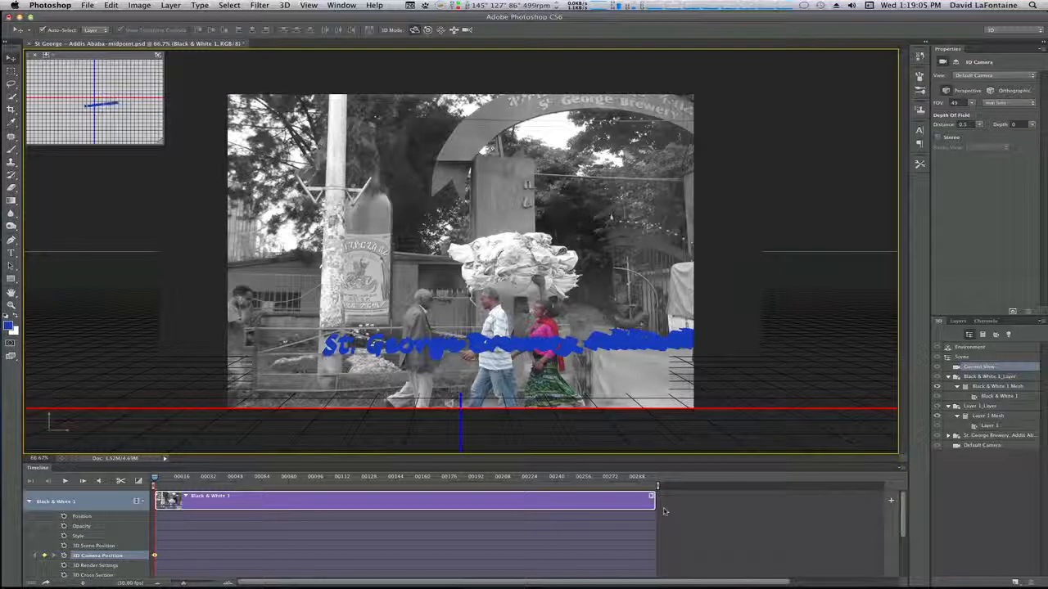
drag(655, 501, 331, 518)
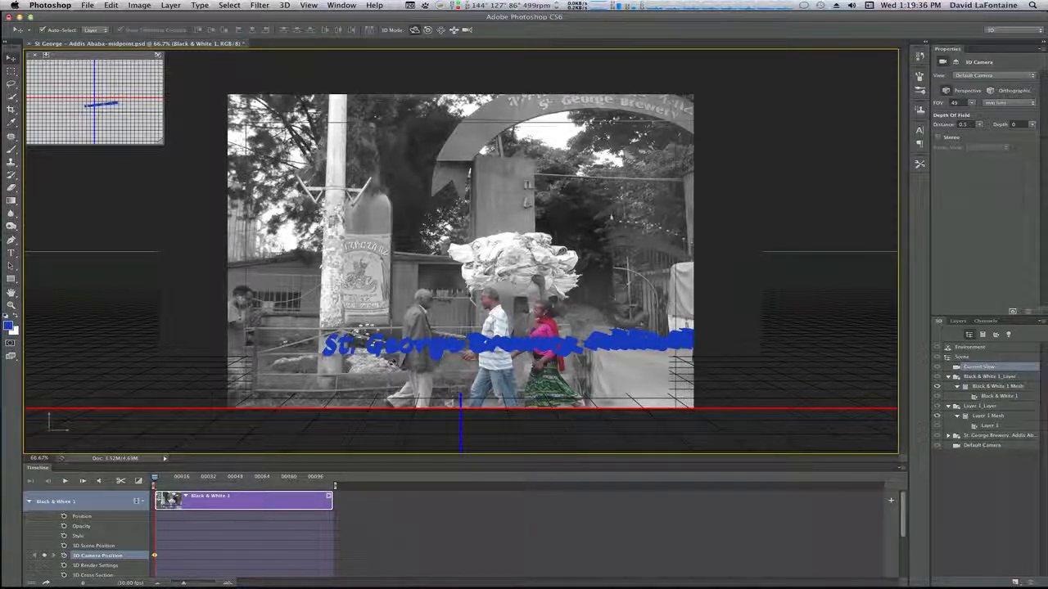
Add a 3D Camera Position keyframe at the clip's end and slide the camera sideways to bring the white truck into view
drag(153, 478, 335, 487)
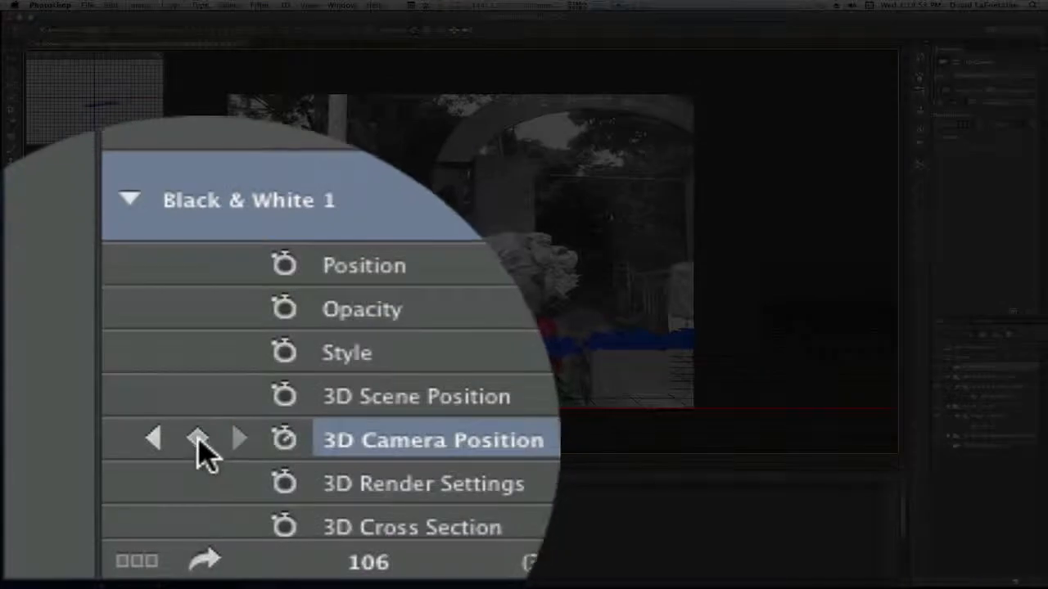
click(197, 439)
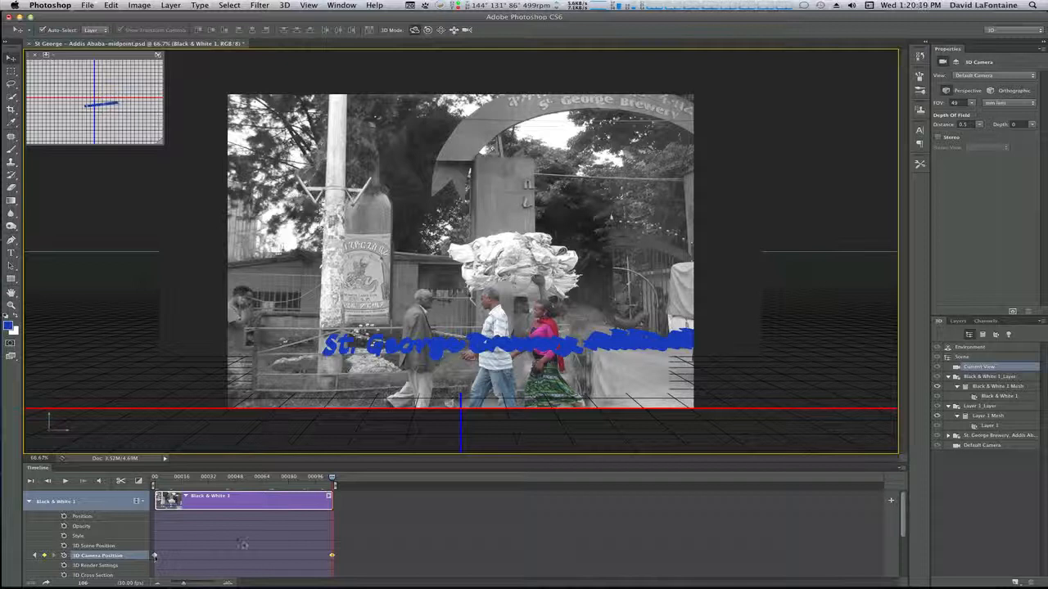
click(332, 556)
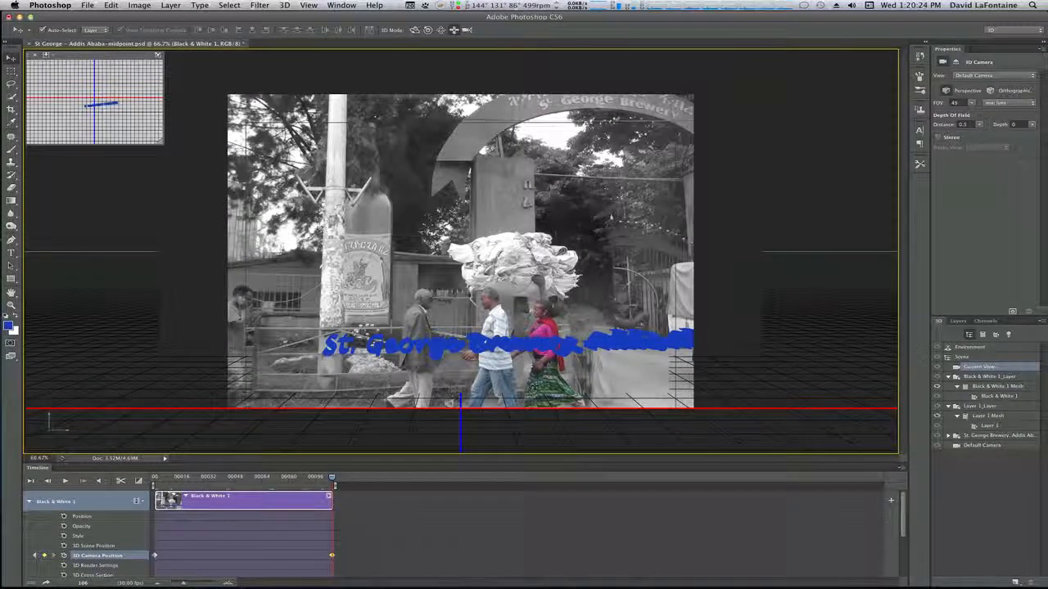
drag(460, 271, 353, 270)
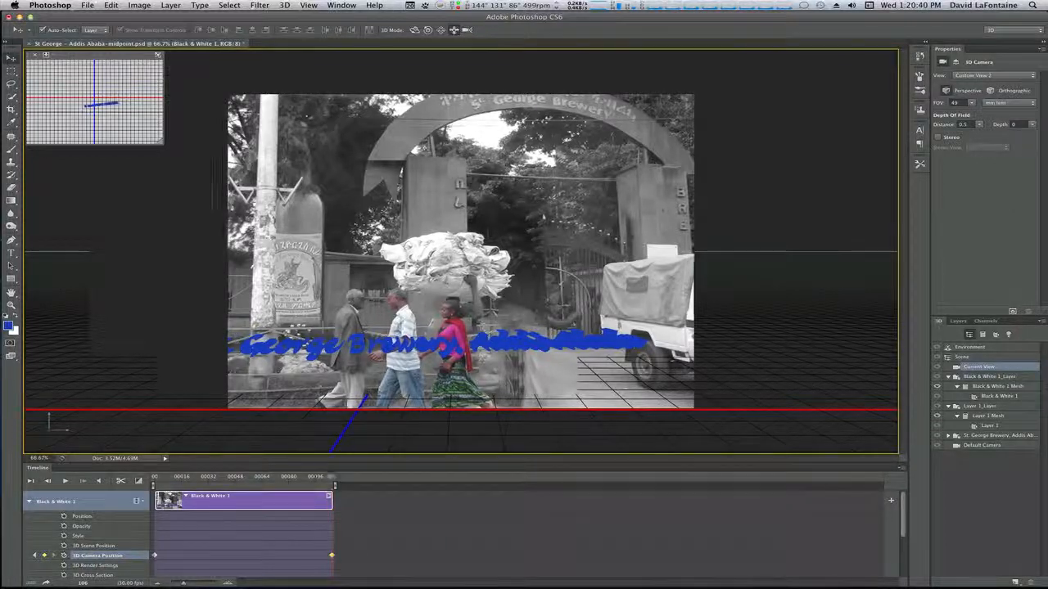
Play the camera animation twice from the start of the timeline to preview the move
drag(332, 478, 111, 489)
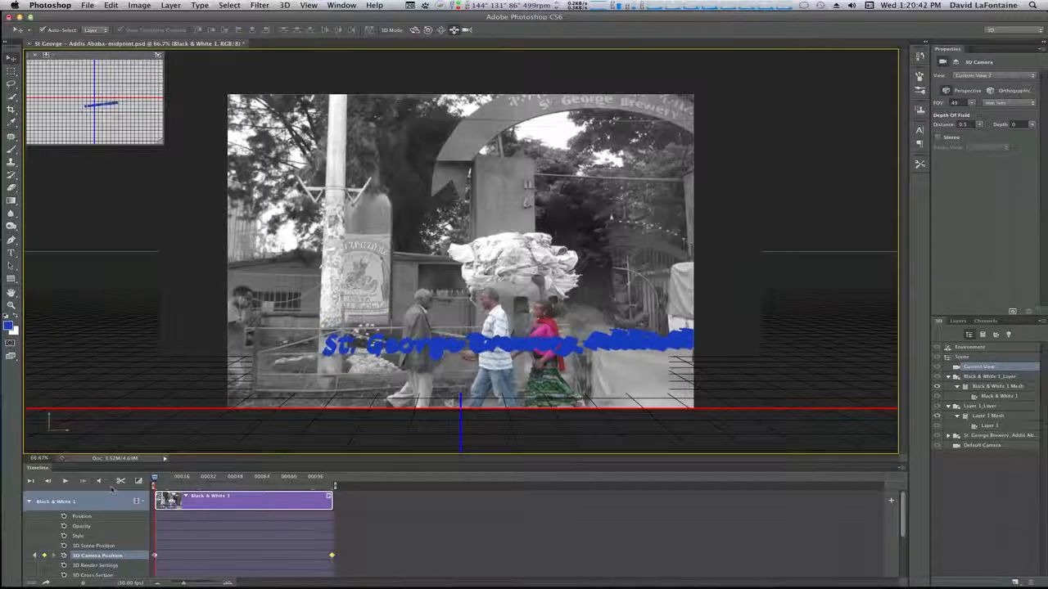
key(space)
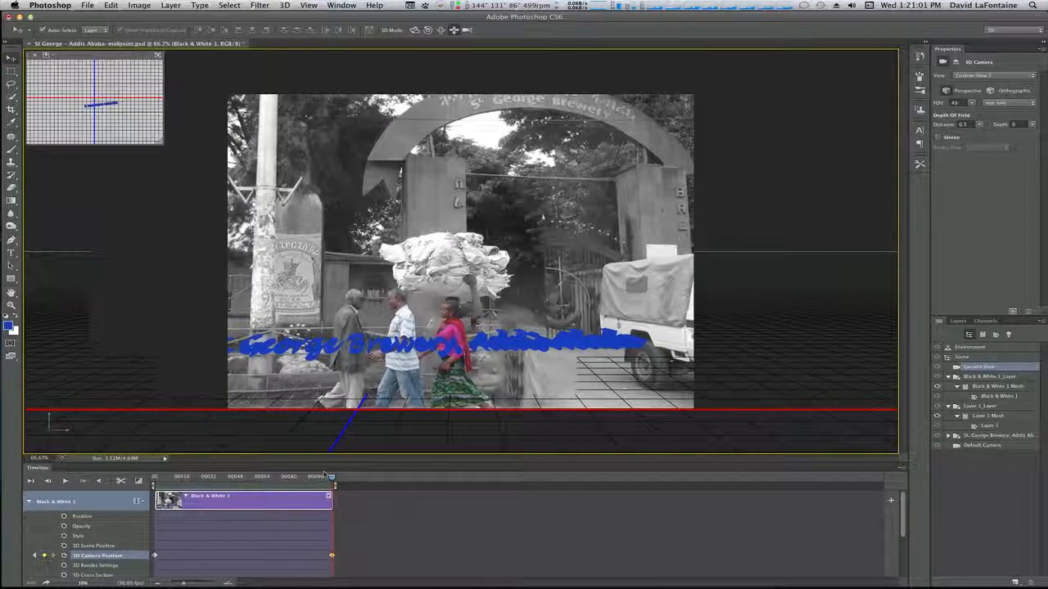
drag(332, 479, 154, 483)
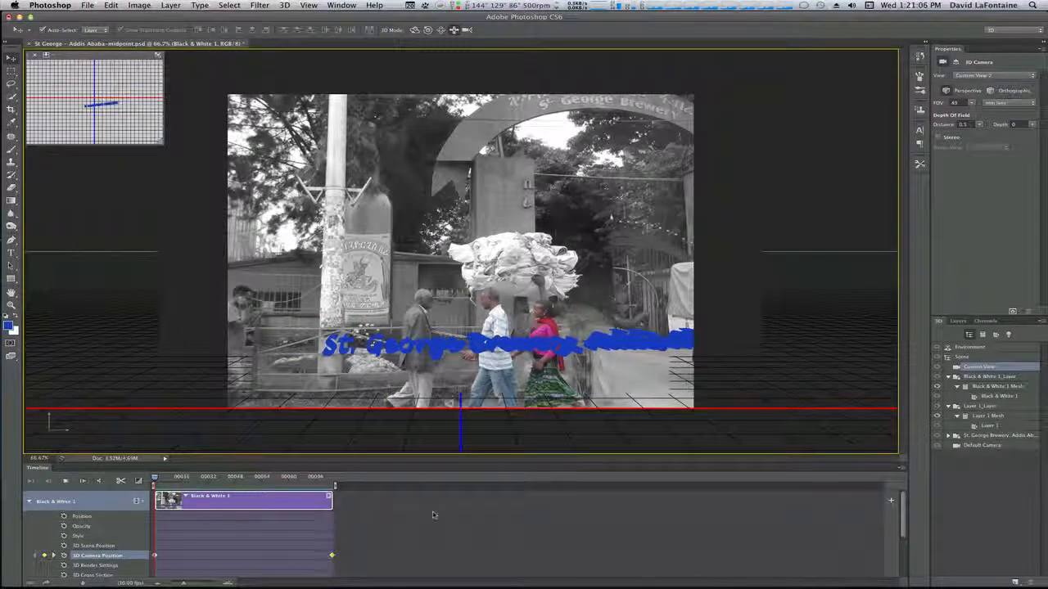
key(space)
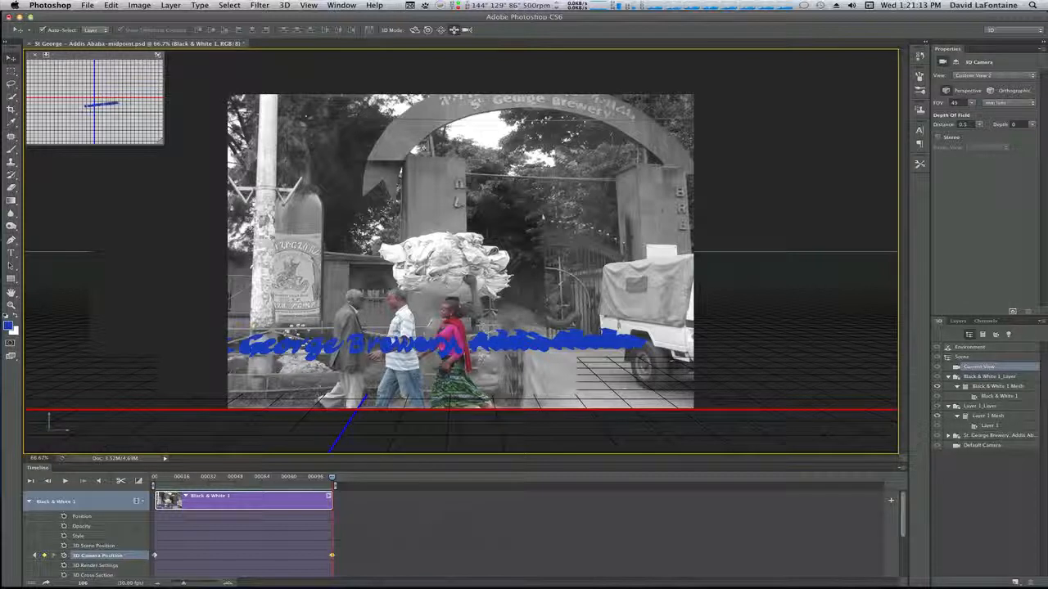
Try to animate the Black & White 1 Mesh with keyframes at both ends of the clip, and undo the attempt
scroll(389, 530, down, 4)
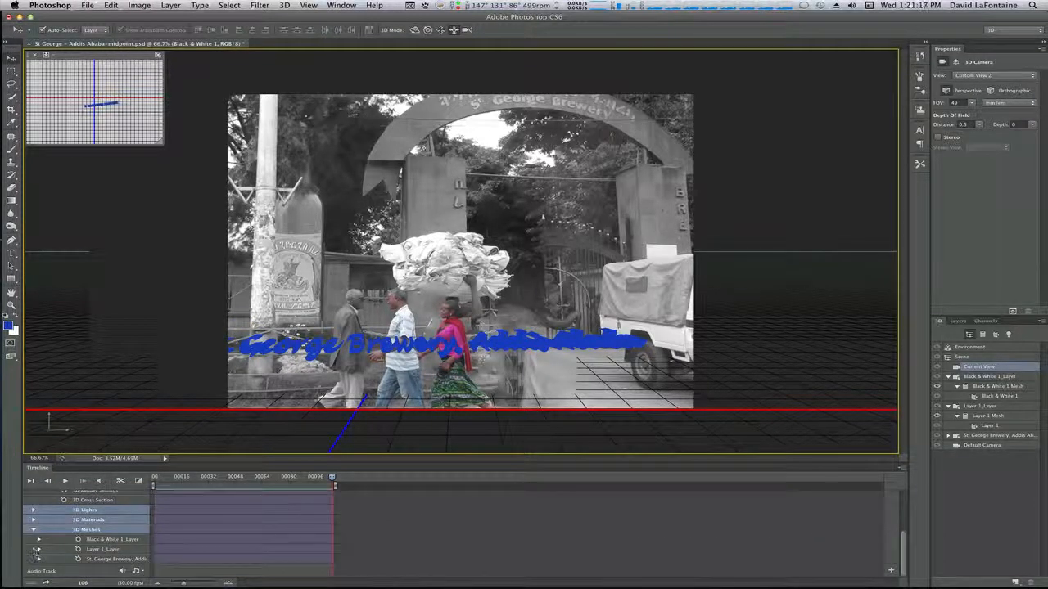
click(38, 540)
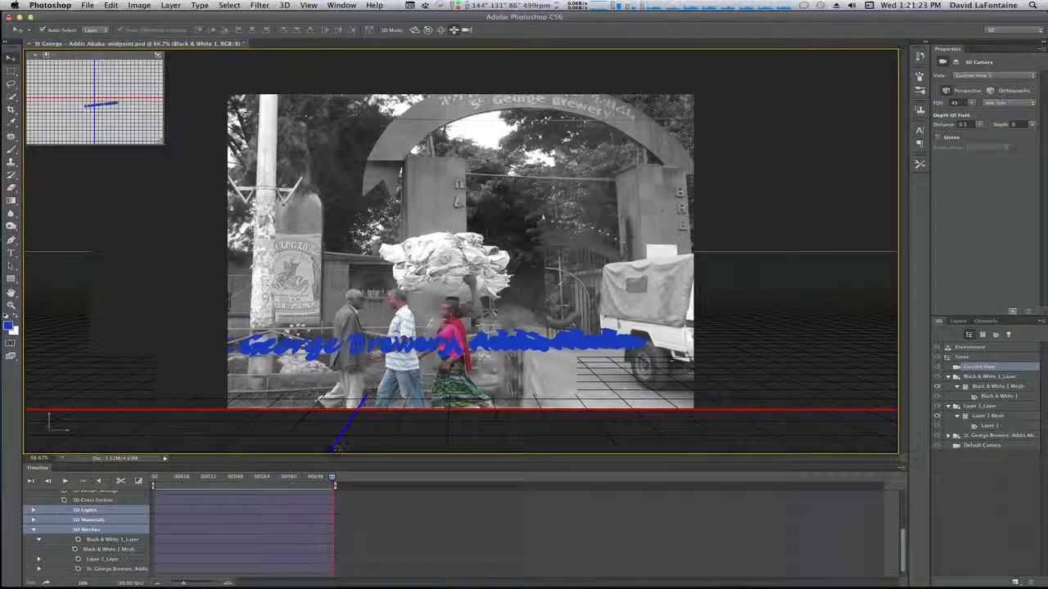
click(75, 549)
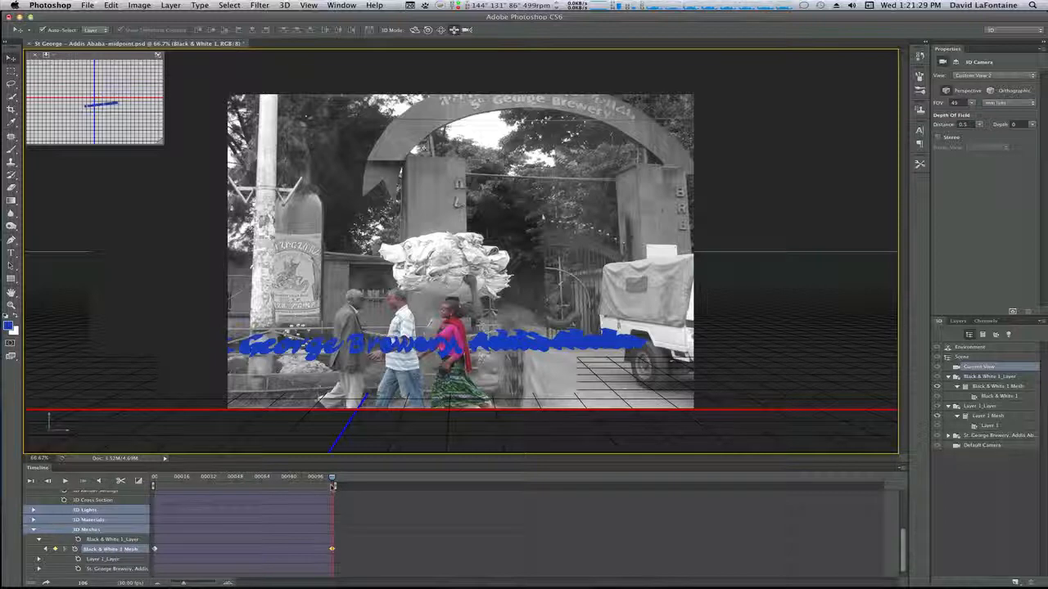
drag(331, 484, 344, 514)
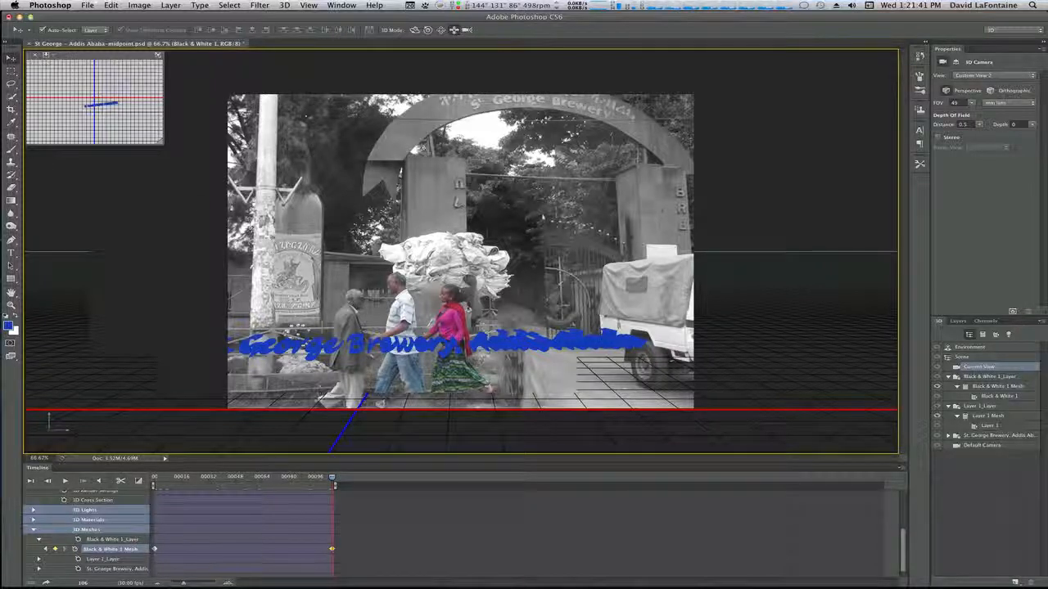
click(112, 5)
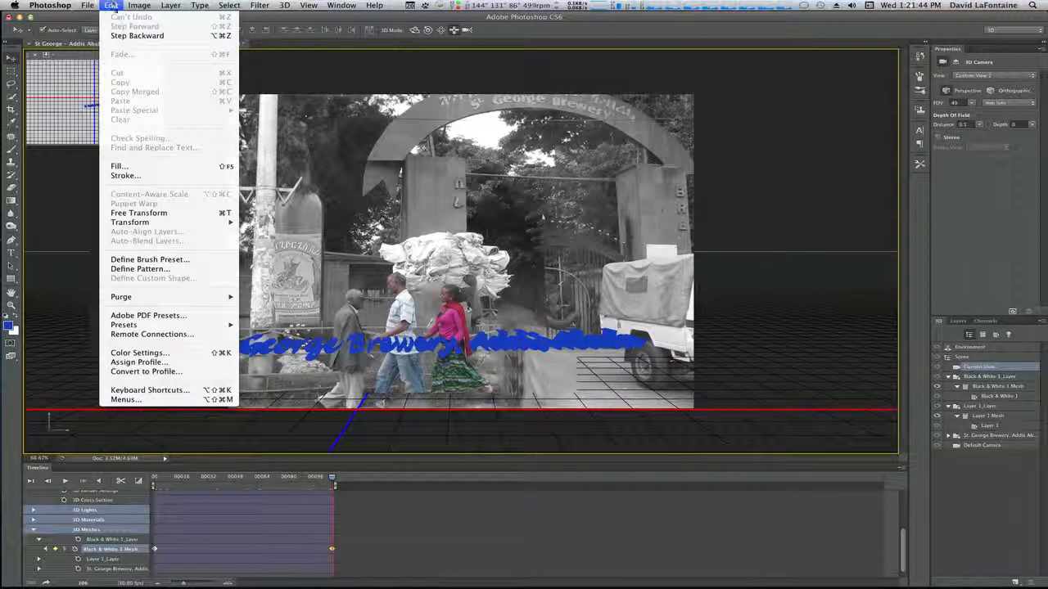
click(137, 35)
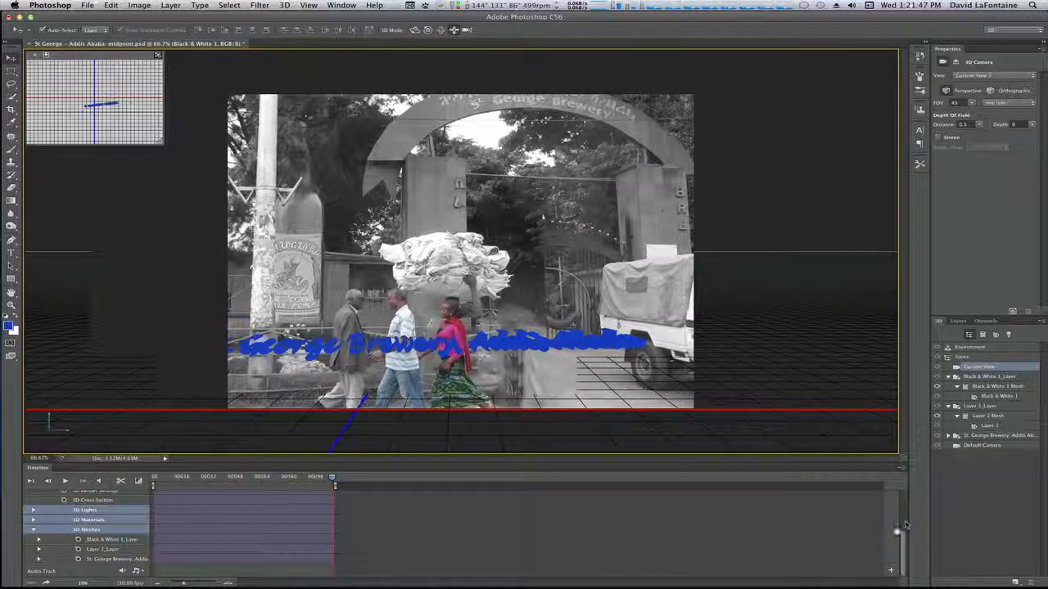
Return the playhead to the start of the timeline and open the Render Video export settings
drag(903, 533, 894, 498)
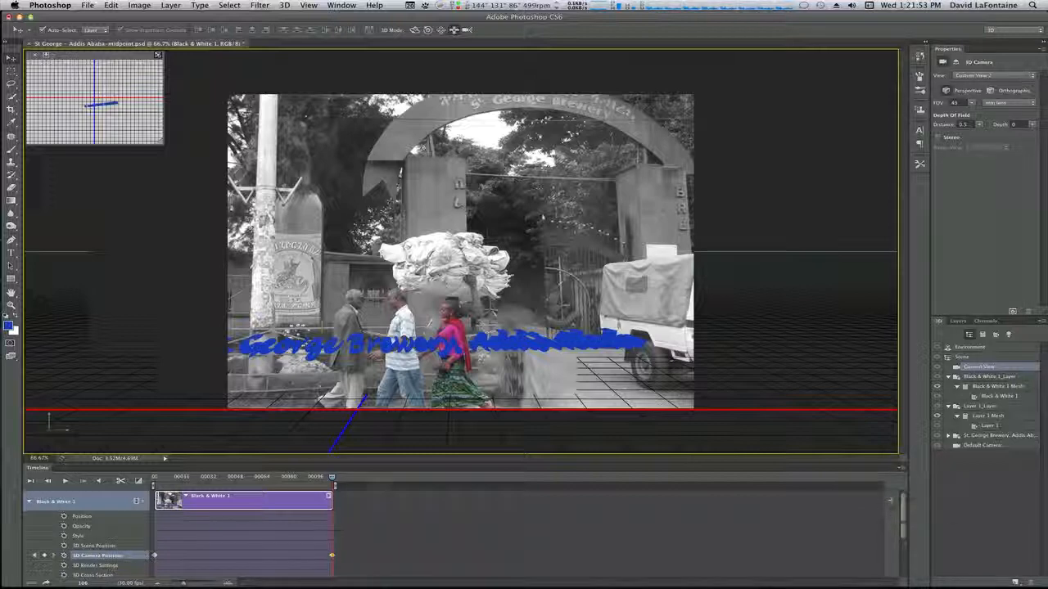
drag(331, 479, 154, 477)
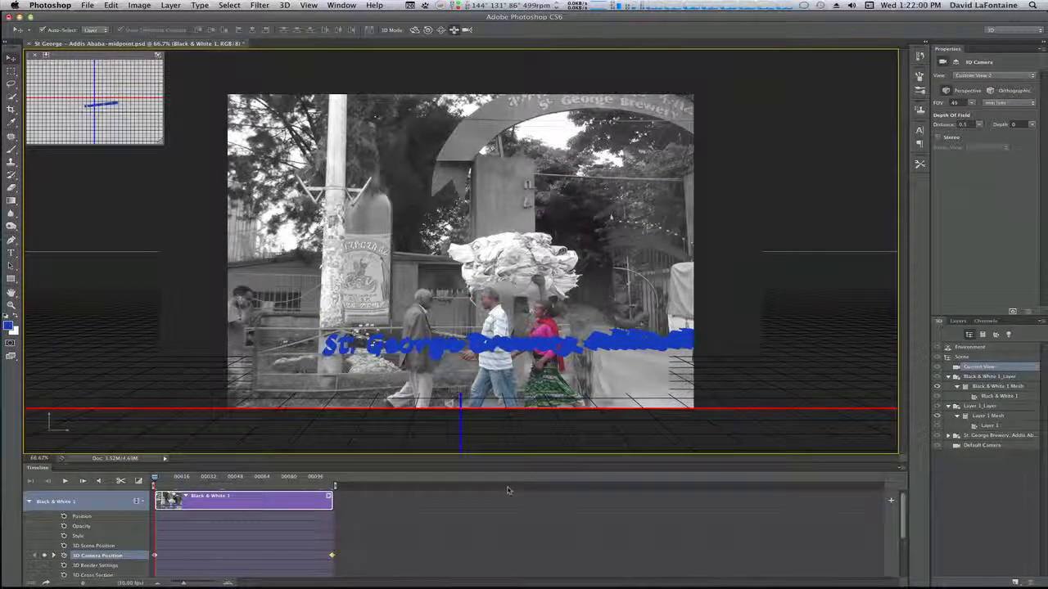
click(87, 6)
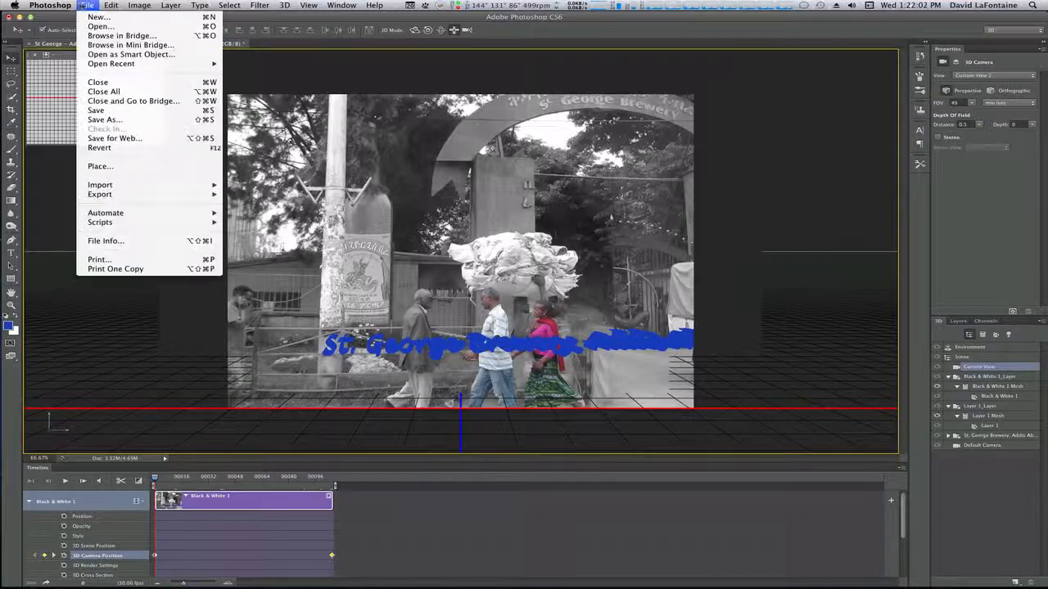
mouse_move(150, 197)
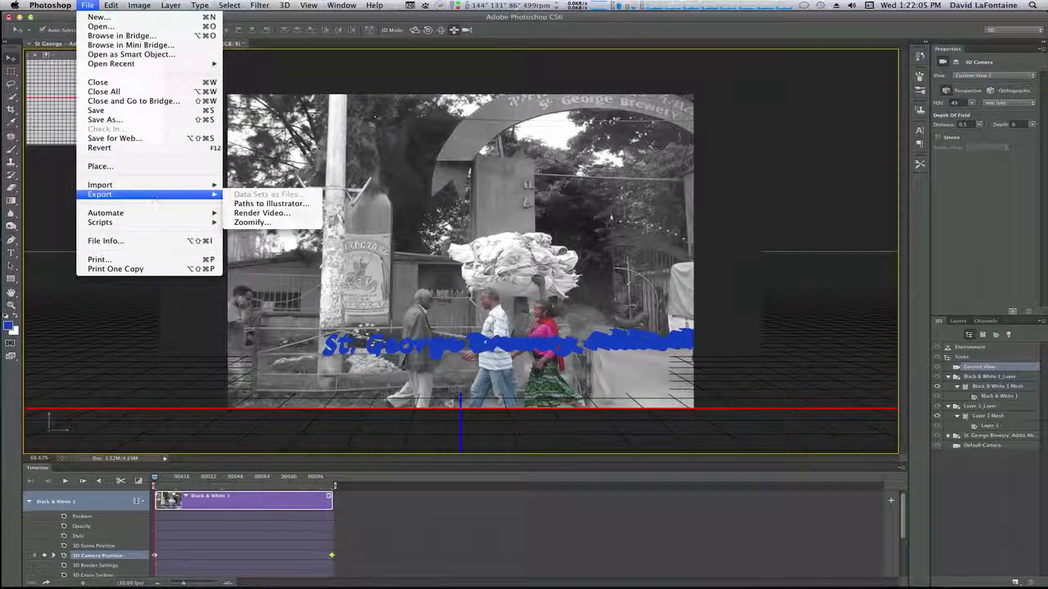
click(260, 214)
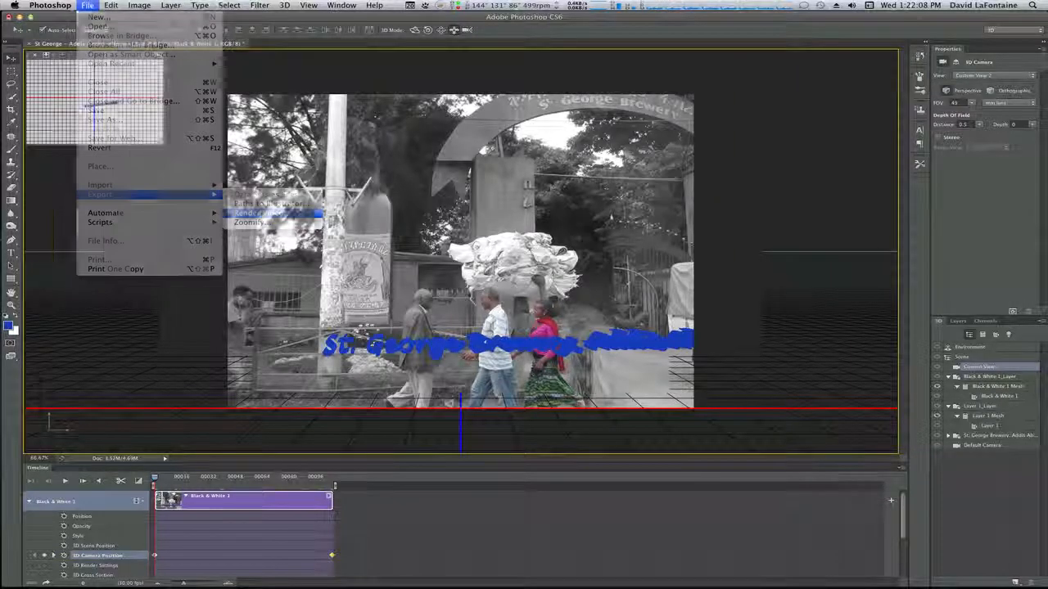